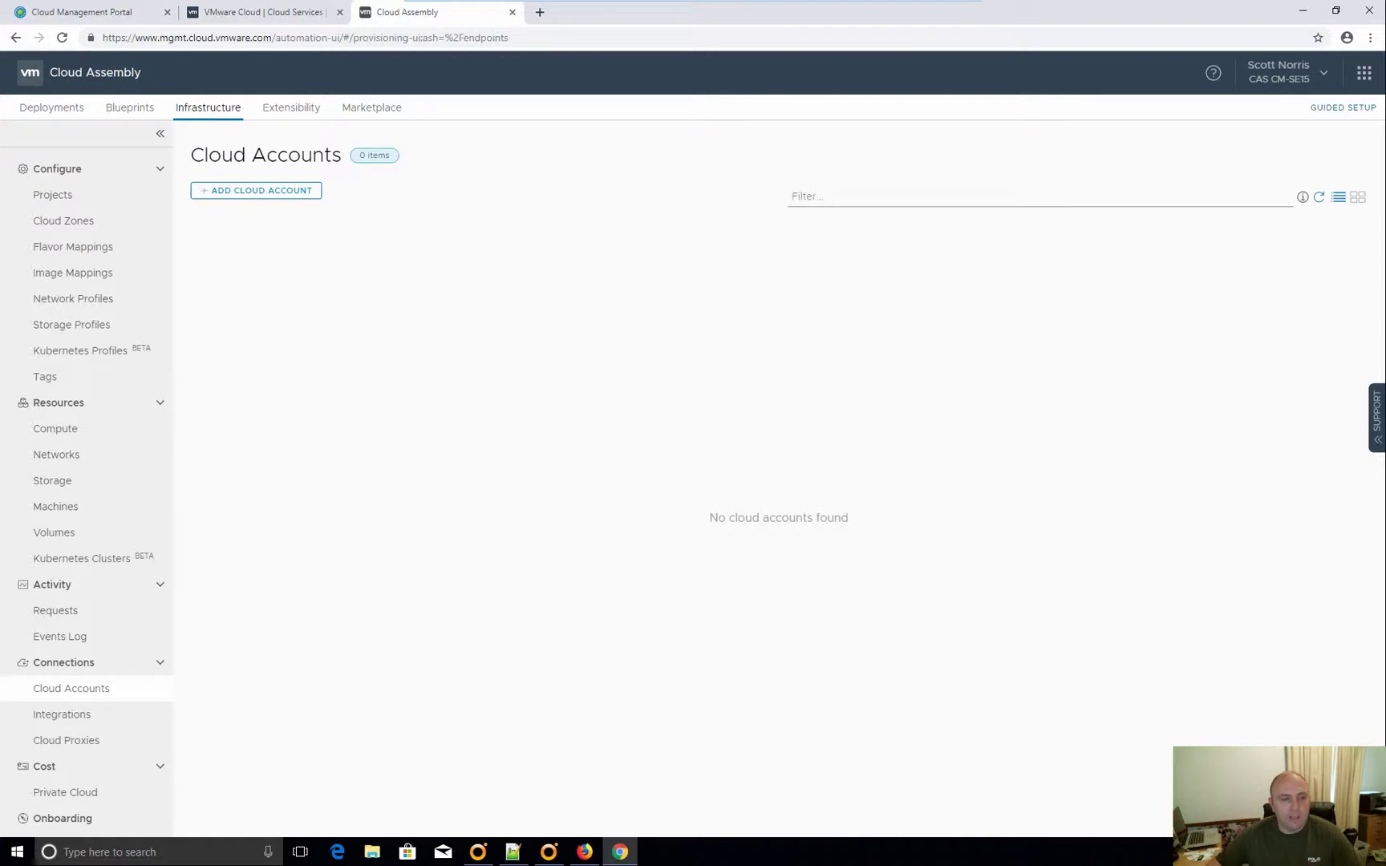
# Check that Projects, Cloud Zones, Flavor and Image Mappings, and Network and Storage Profiles are all empty
pyautogui.click(50, 205)
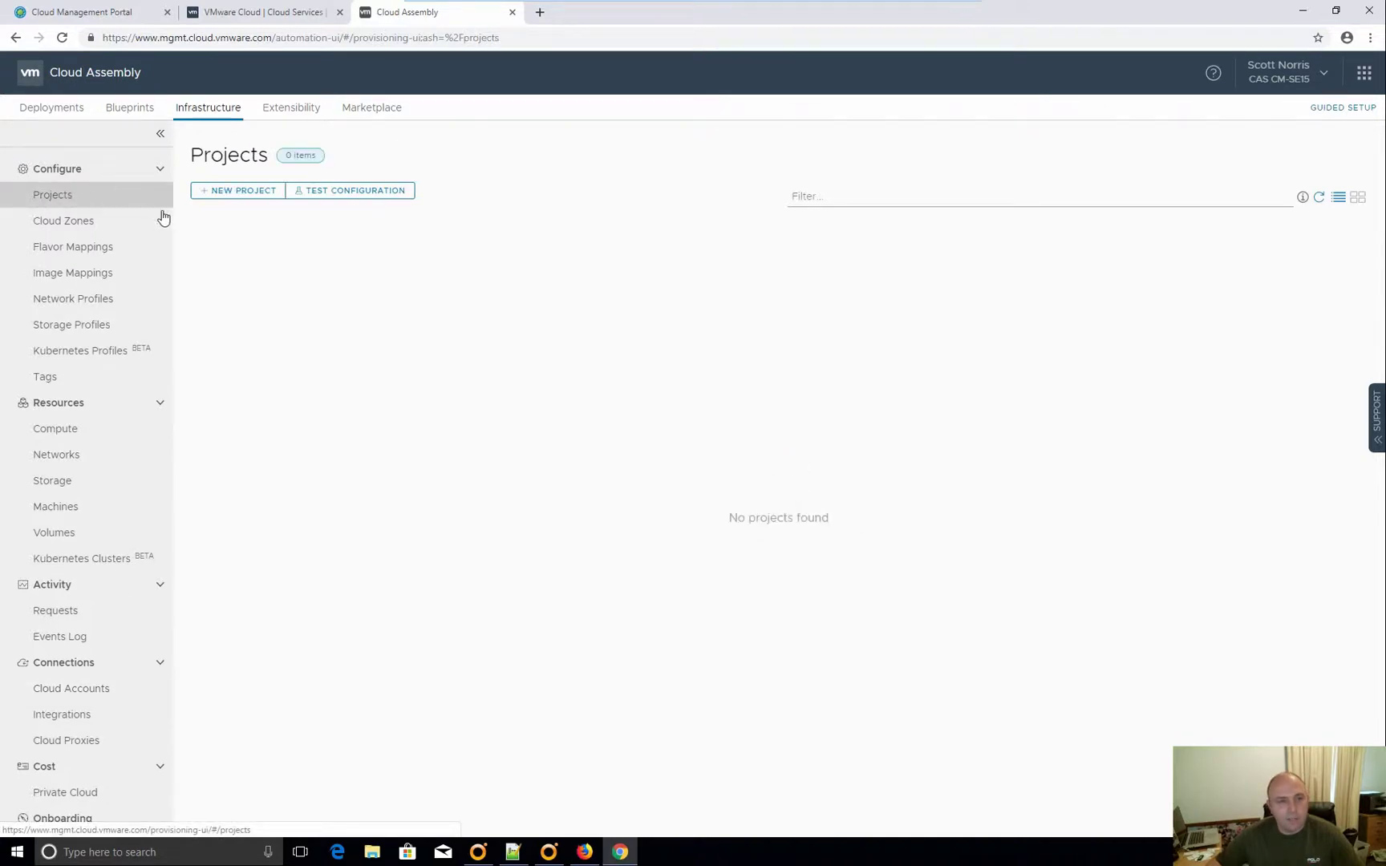
pyautogui.click(80, 218)
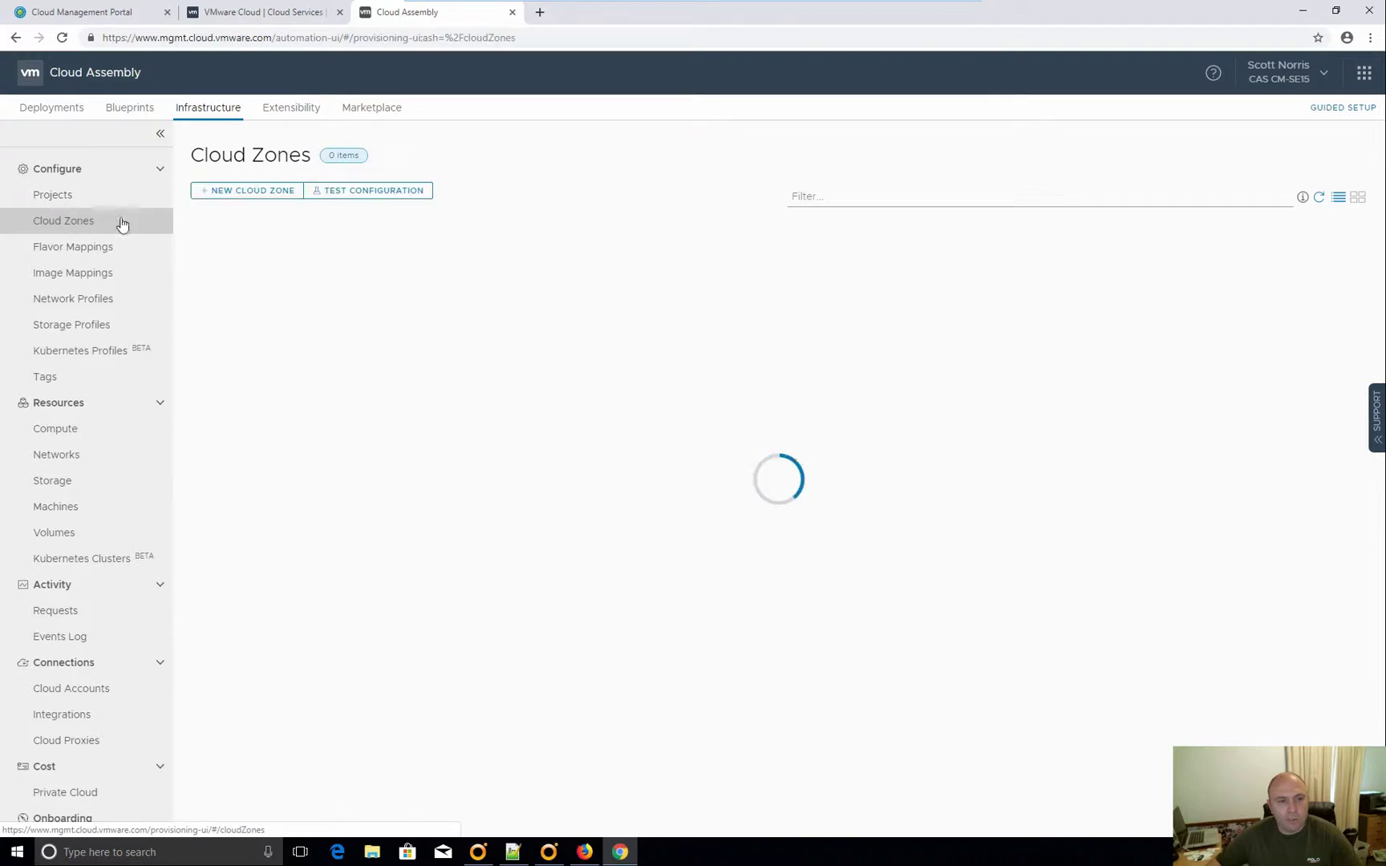
pyautogui.click(81, 247)
pyautogui.click(98, 276)
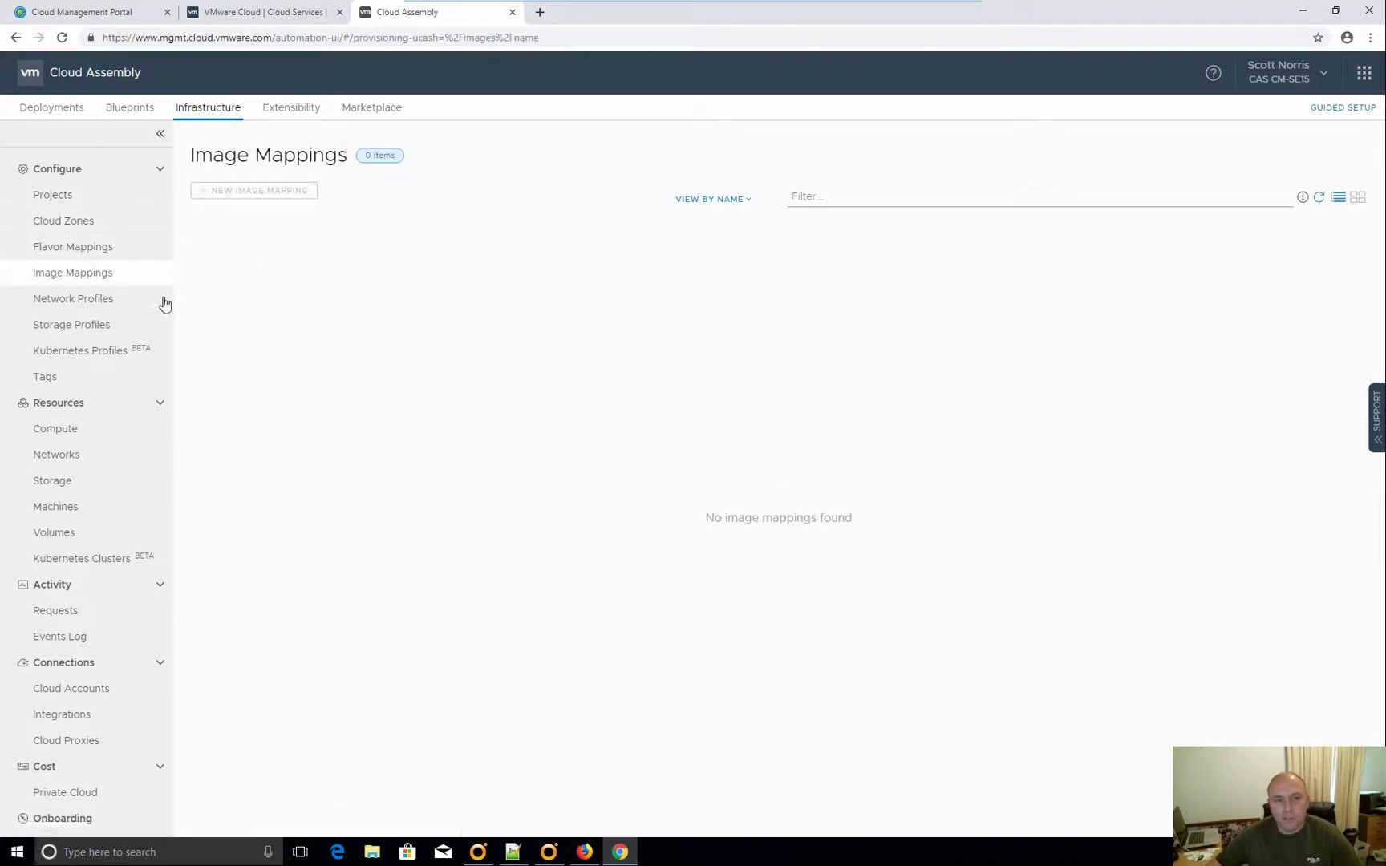
pyautogui.click(129, 304)
pyautogui.click(95, 332)
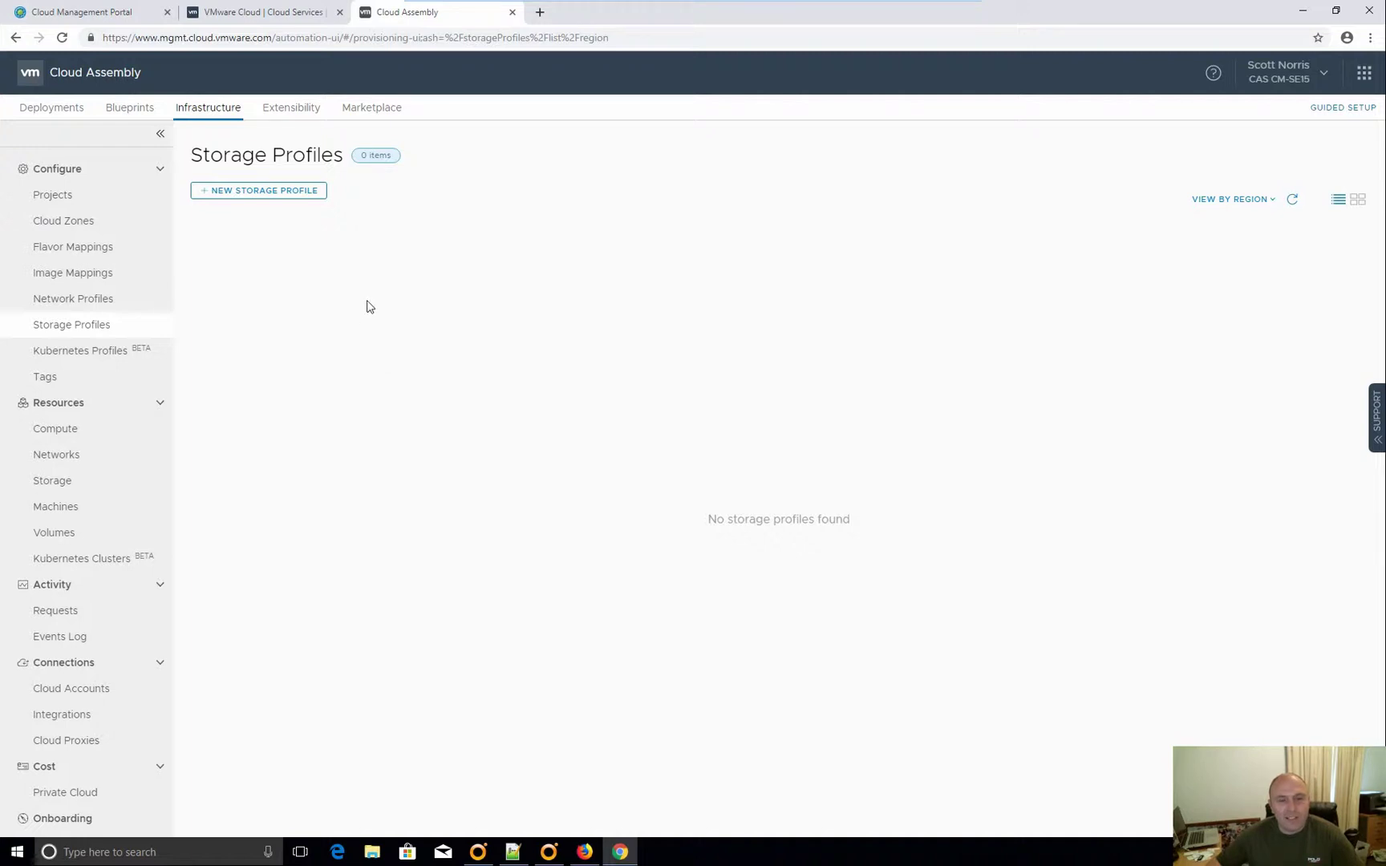
# Cancel the old portal request and start a Setup Cloud Assembly request for business group Virtualiseme
pyautogui.click(87, 15)
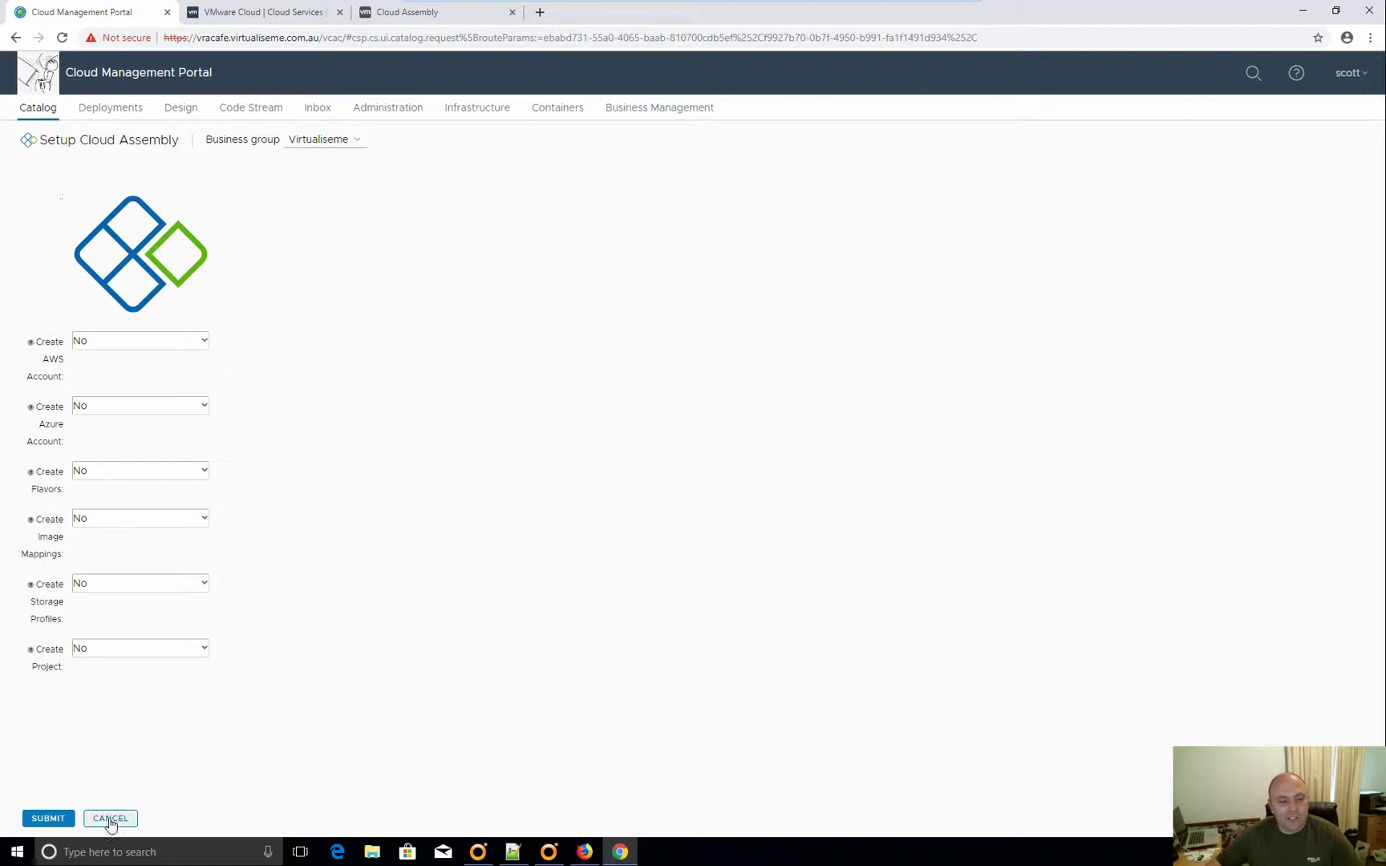
pyautogui.click(108, 819)
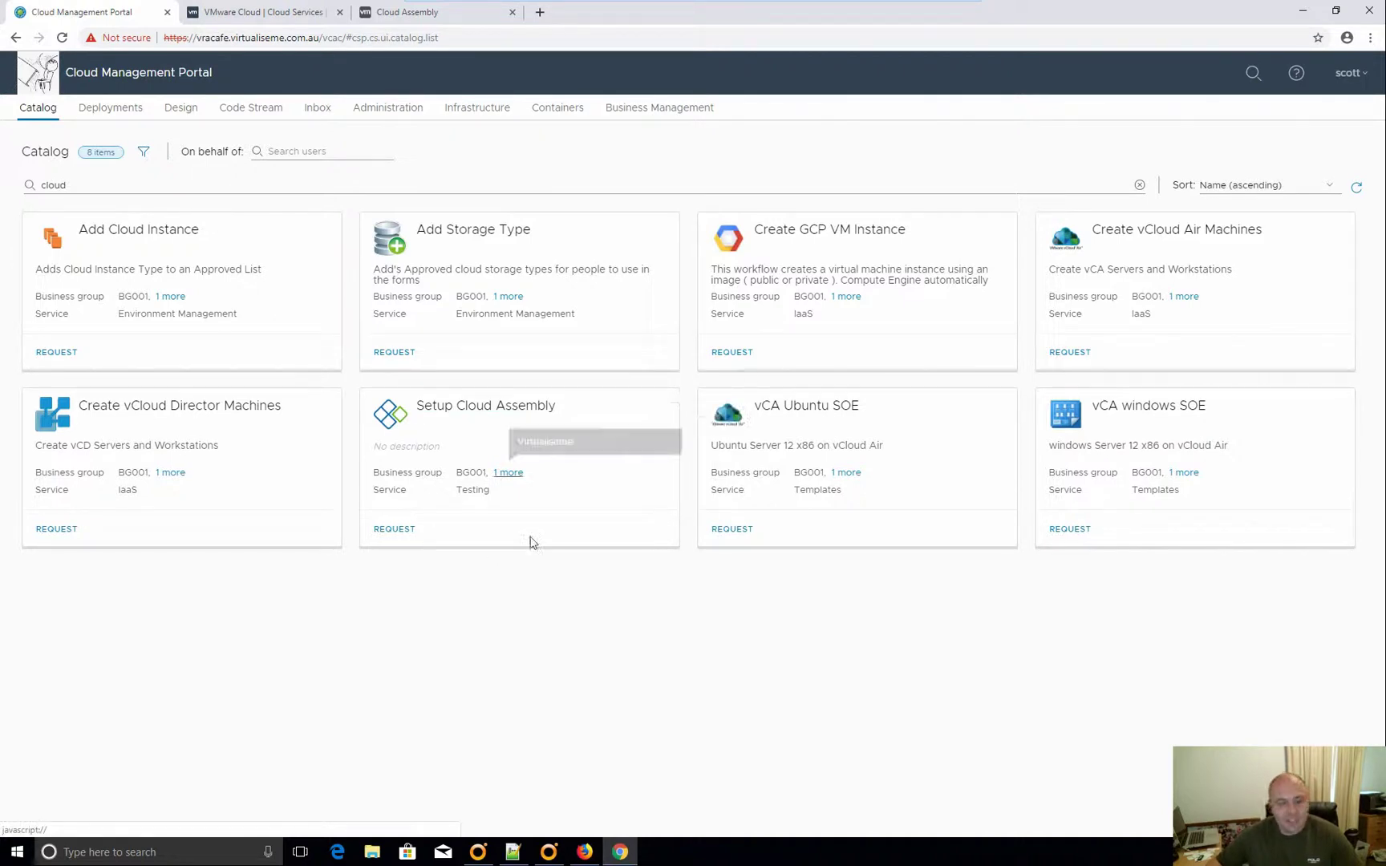
pyautogui.click(388, 529)
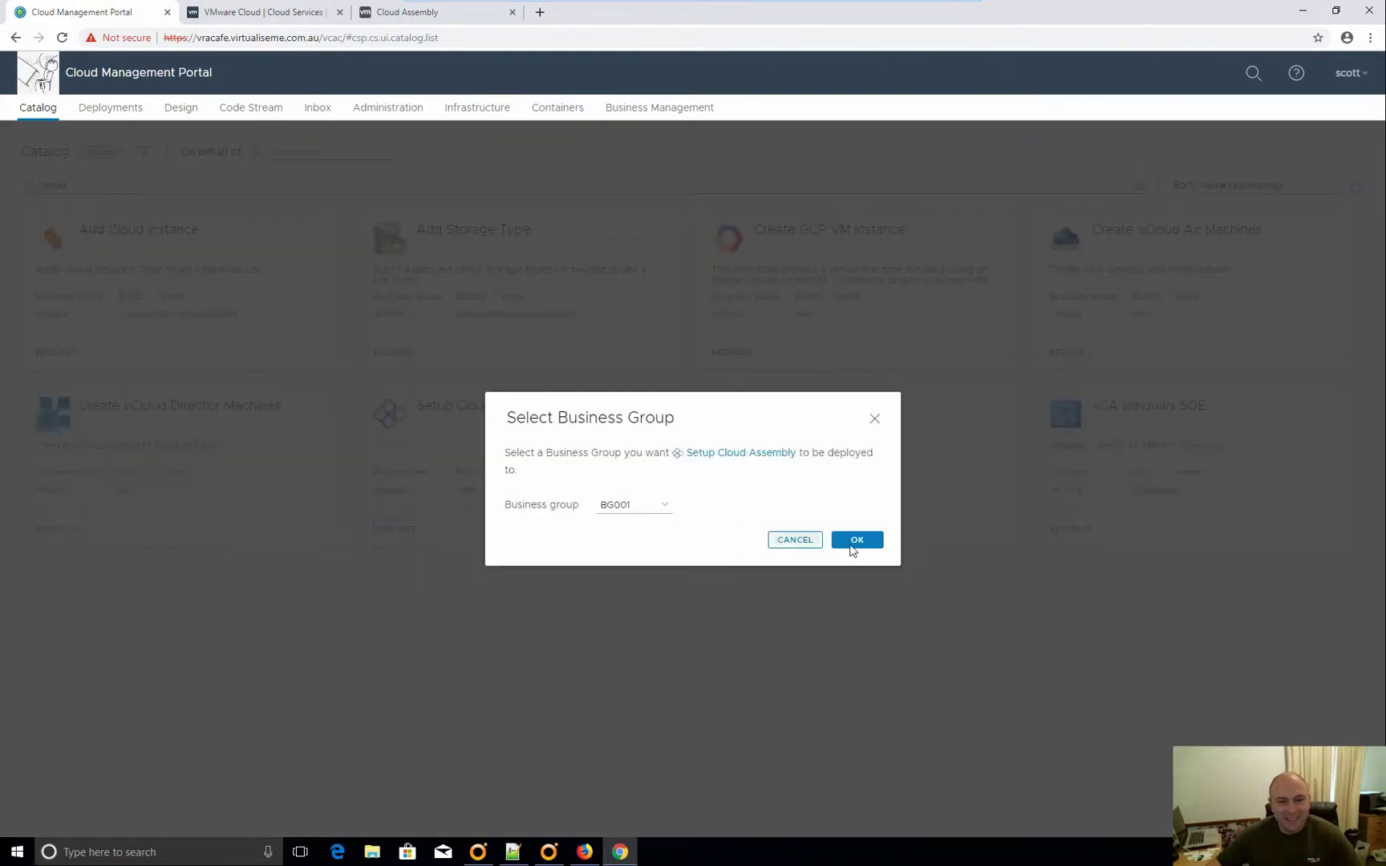
pyautogui.click(620, 505)
pyautogui.click(620, 534)
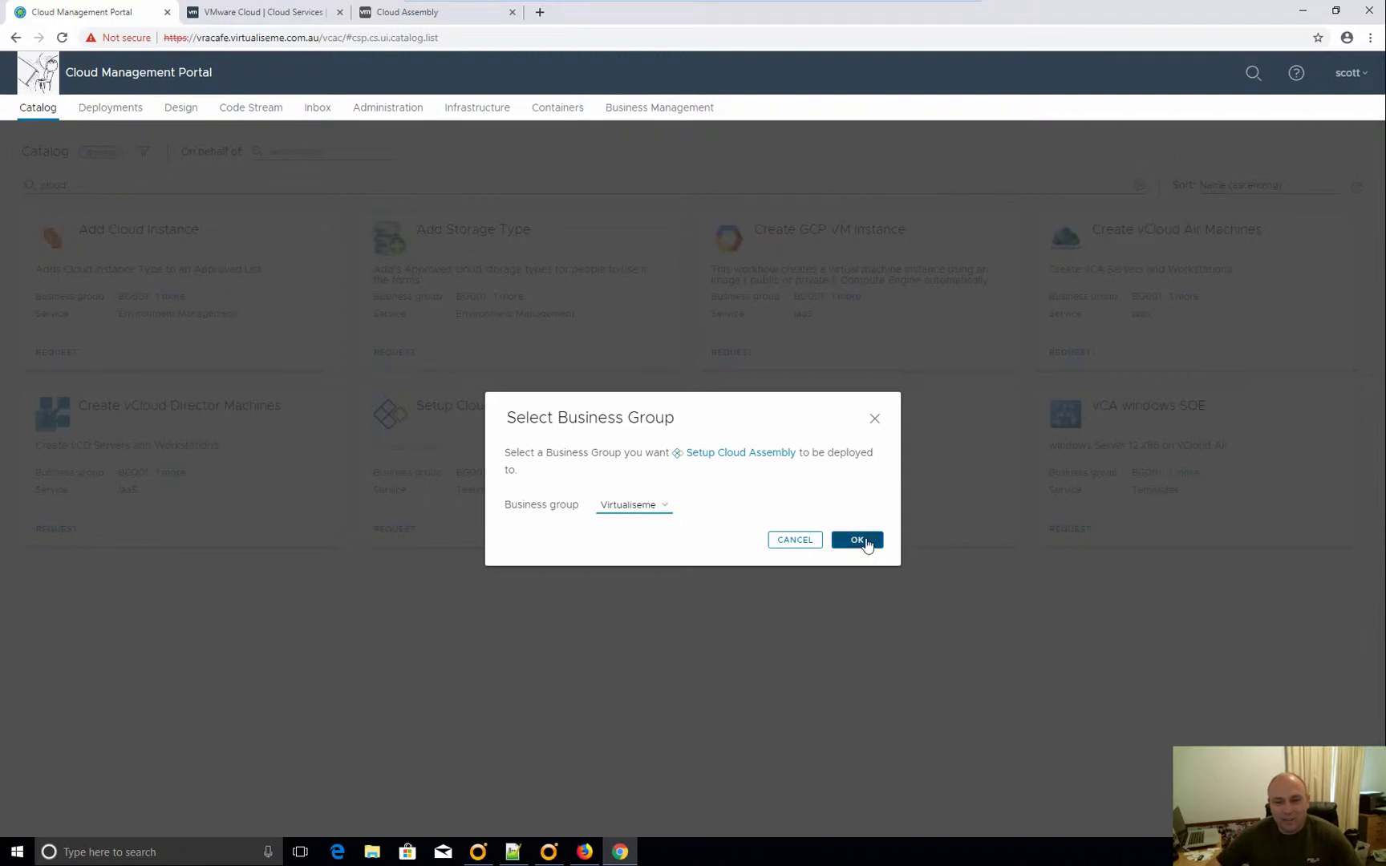
pyautogui.click(857, 540)
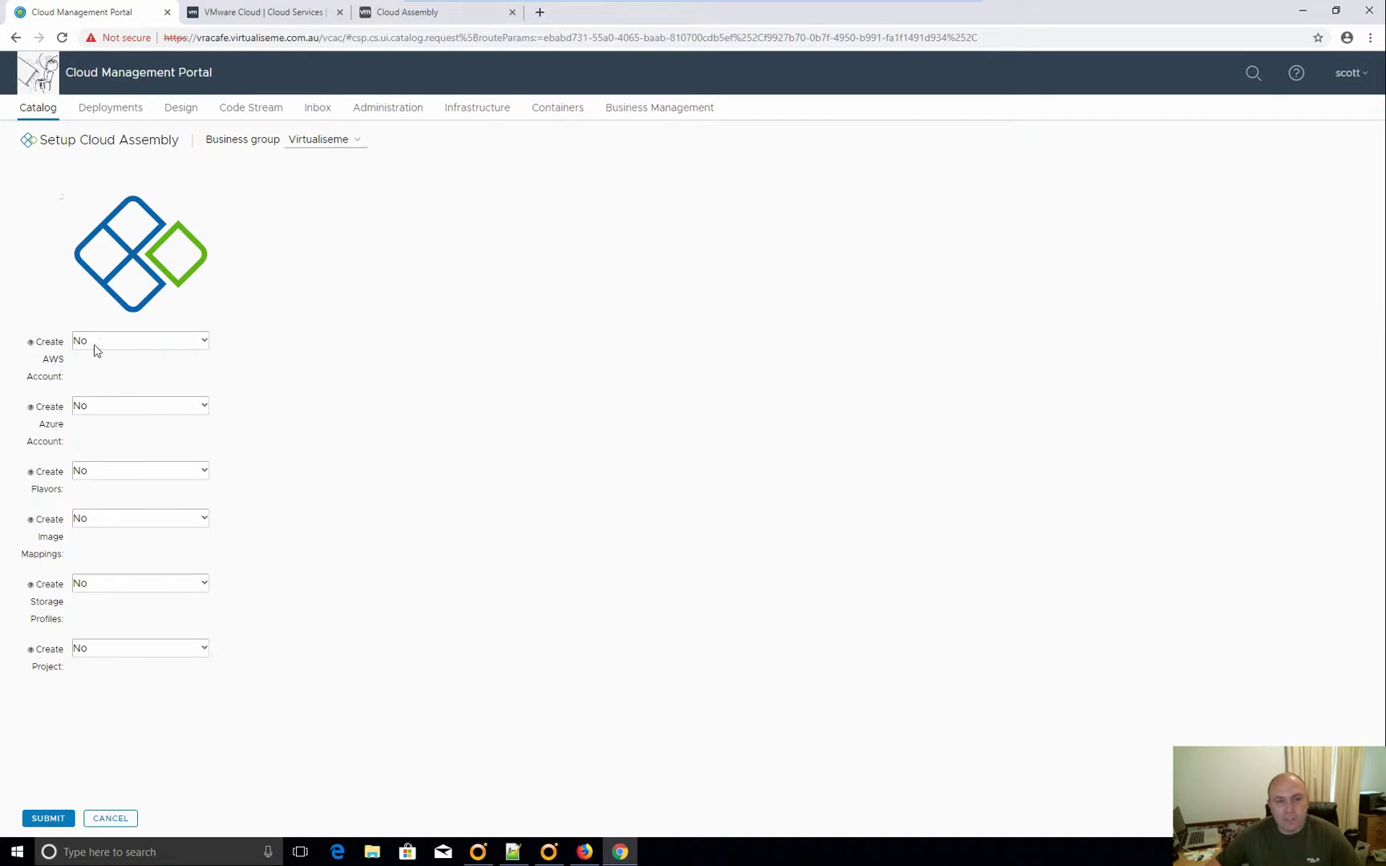
# Set Create AWS Account, Create Azure Account and Create Flavors to Yes
pyautogui.click(138, 342)
pyautogui.click(101, 389)
pyautogui.click(115, 409)
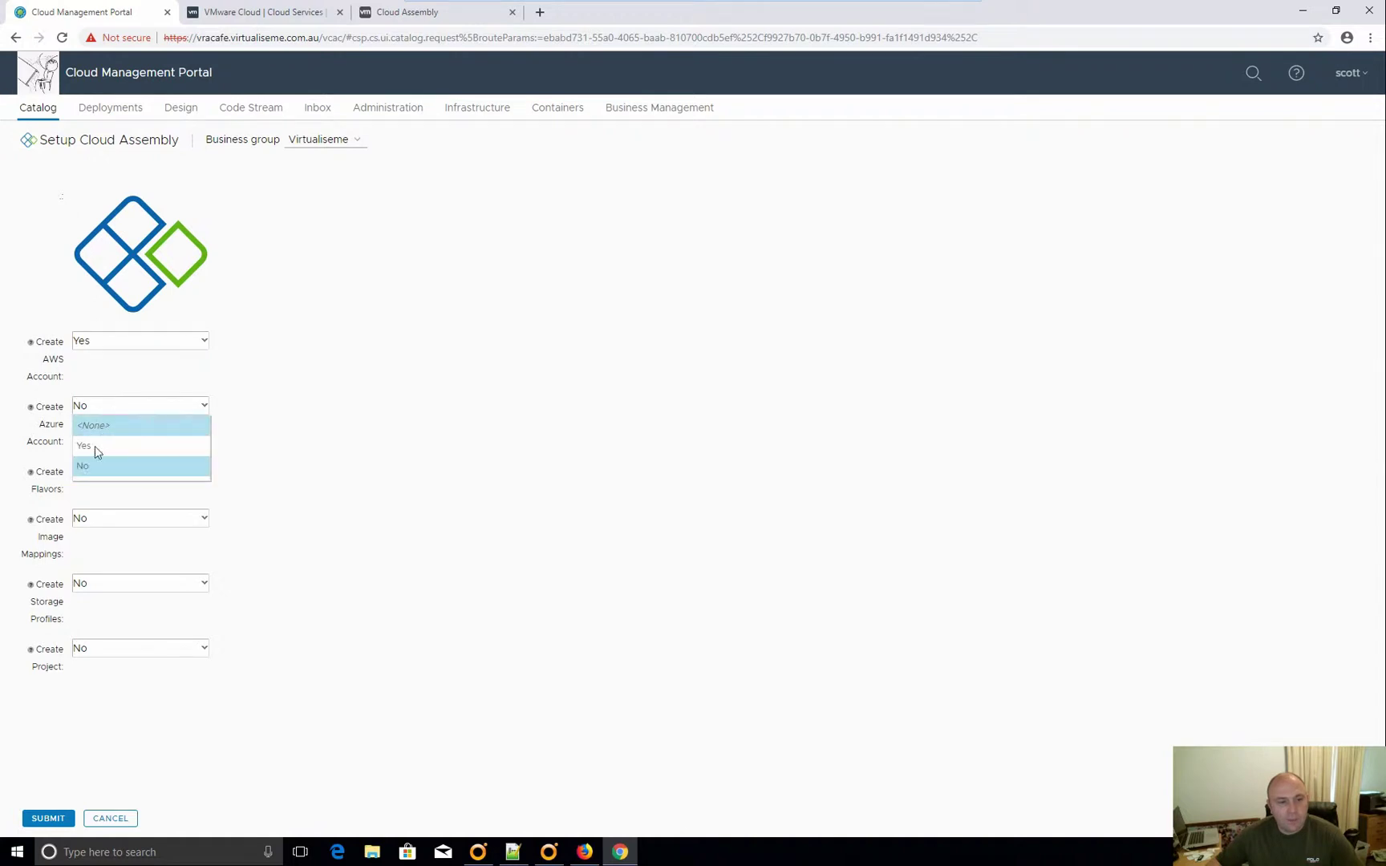
pyautogui.click(94, 446)
pyautogui.click(130, 475)
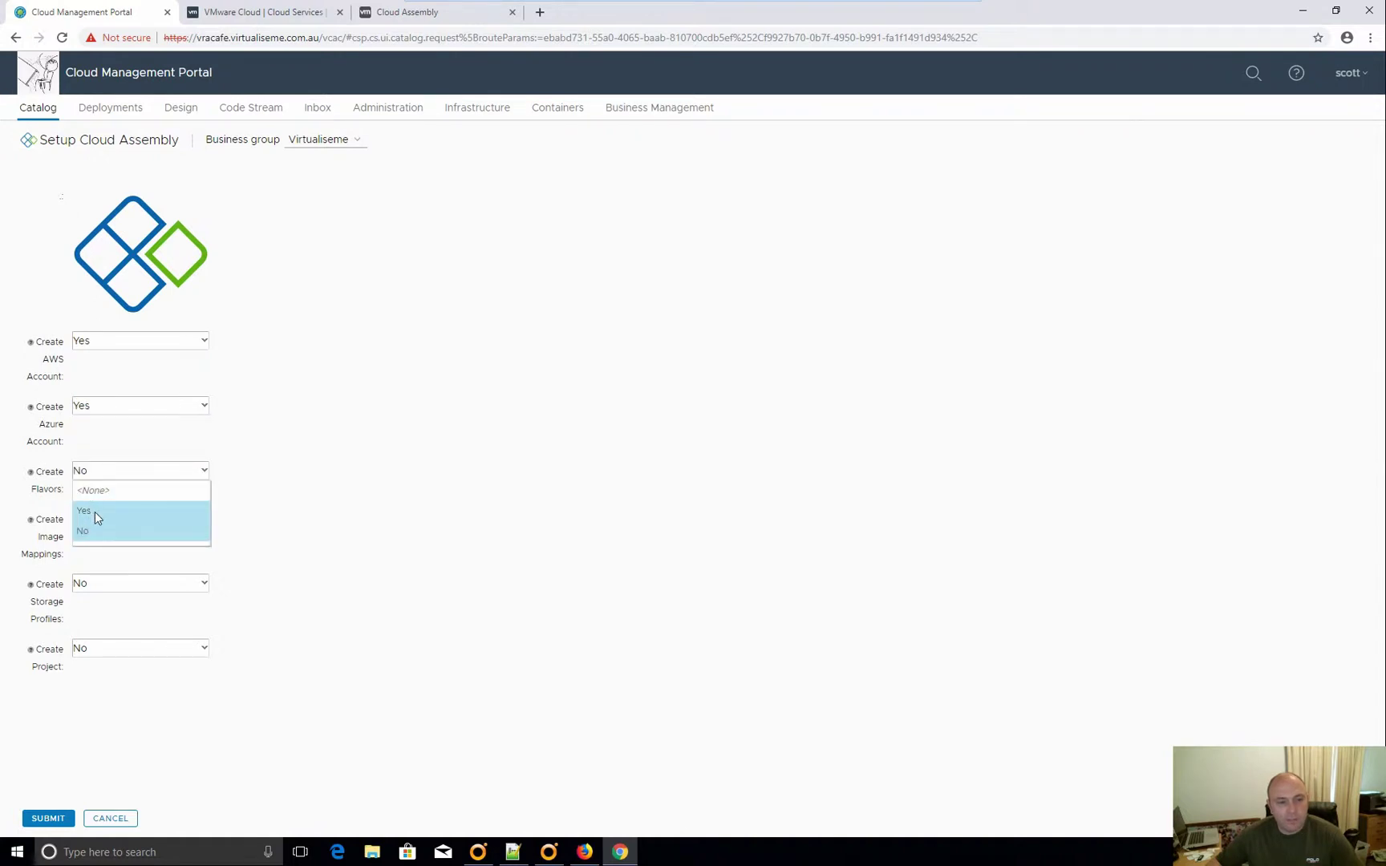
pyautogui.click(97, 519)
# Set Create Image Mappings, Storage Profiles and Project to Yes, then submit the request
pyautogui.click(120, 523)
pyautogui.click(101, 560)
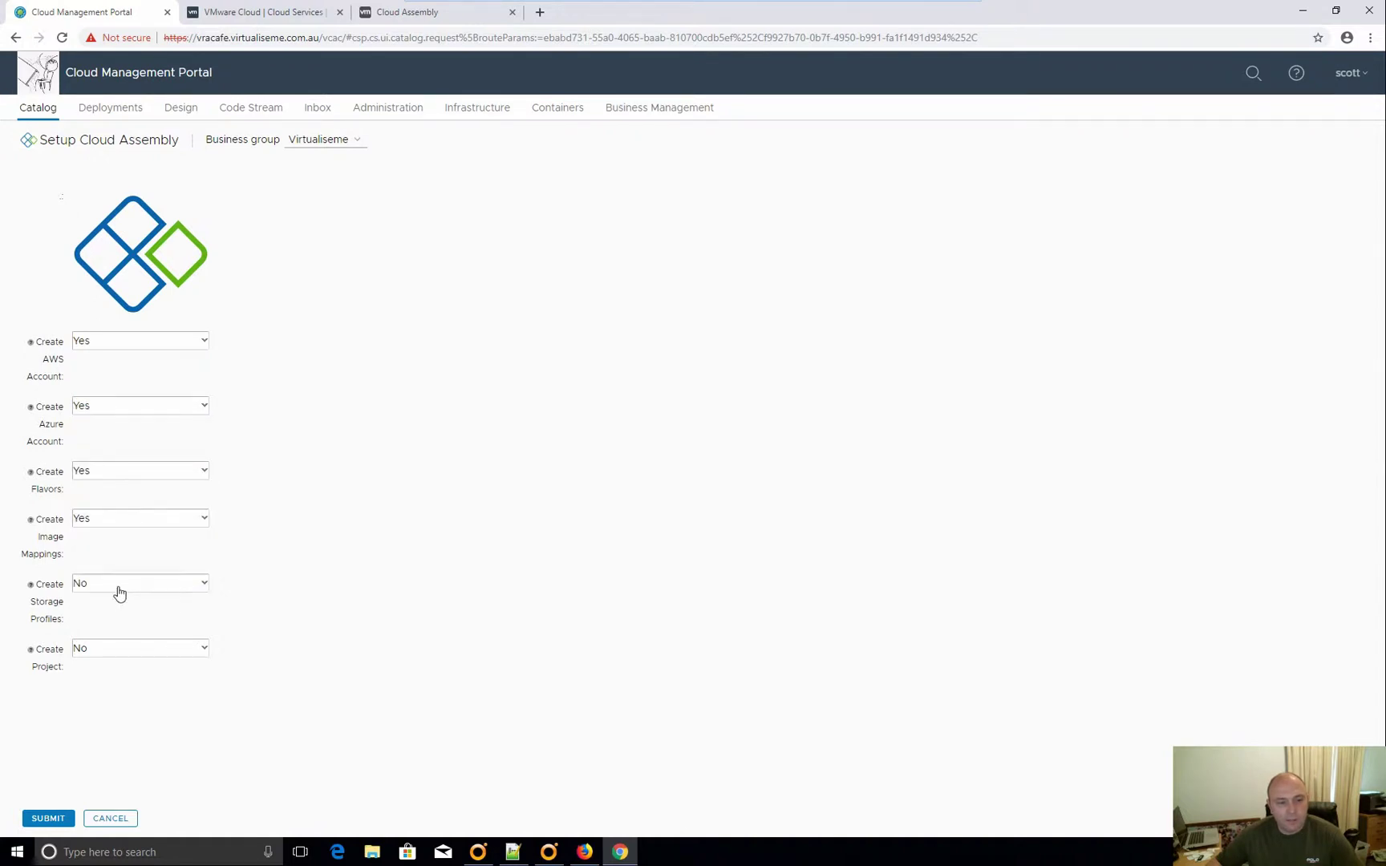
pyautogui.click(120, 585)
pyautogui.click(91, 631)
pyautogui.click(138, 650)
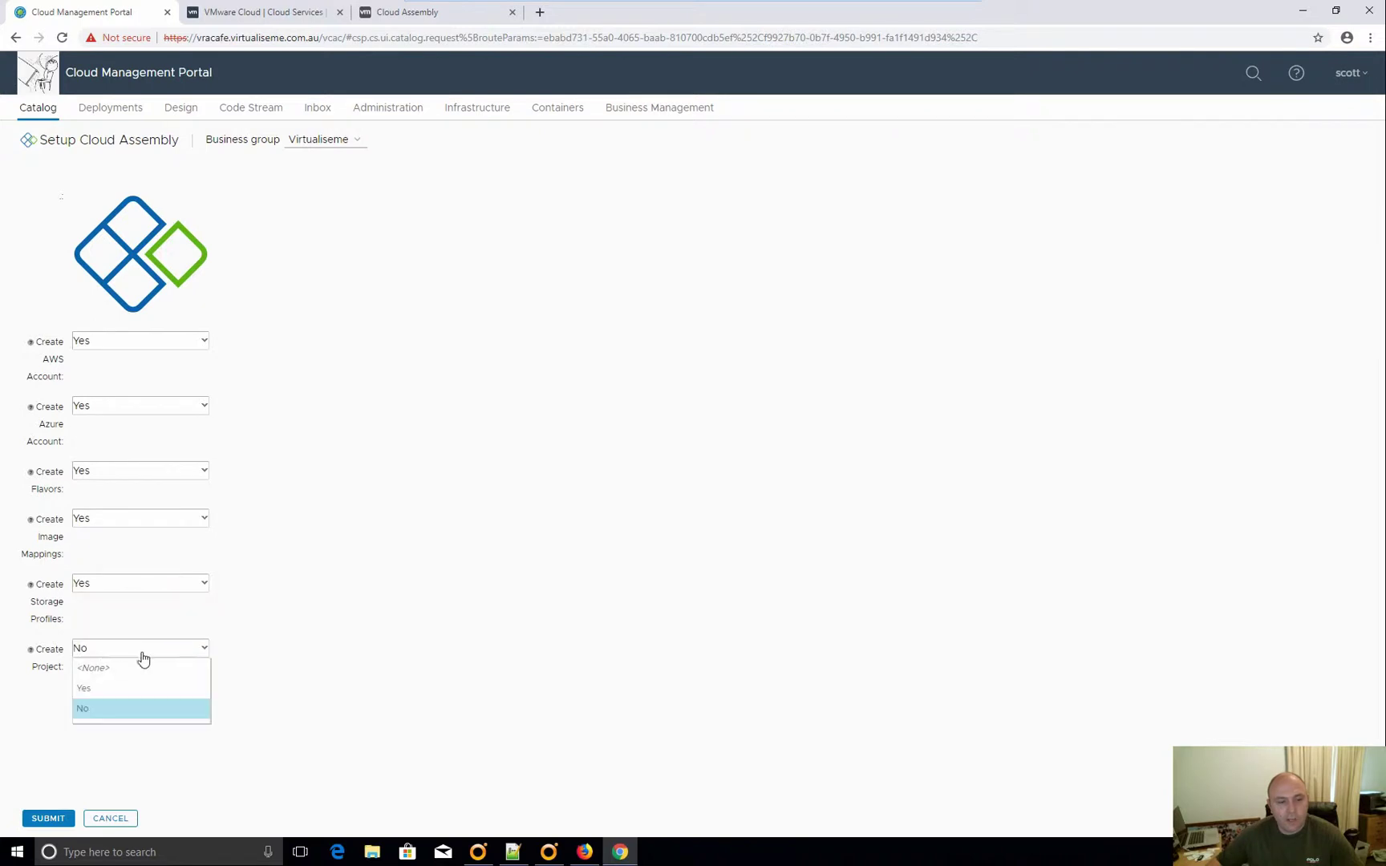
pyautogui.click(98, 691)
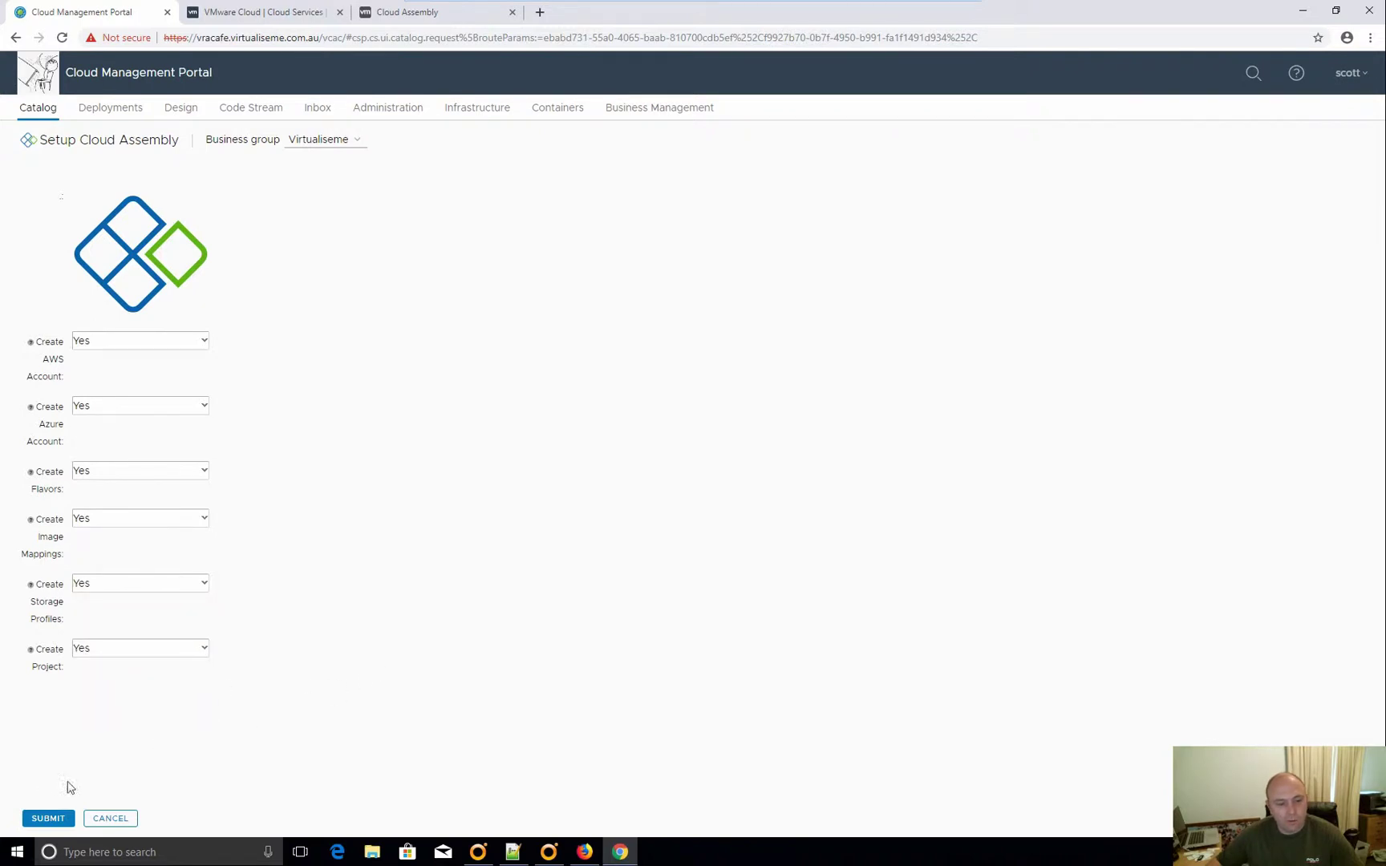
pyautogui.click(38, 820)
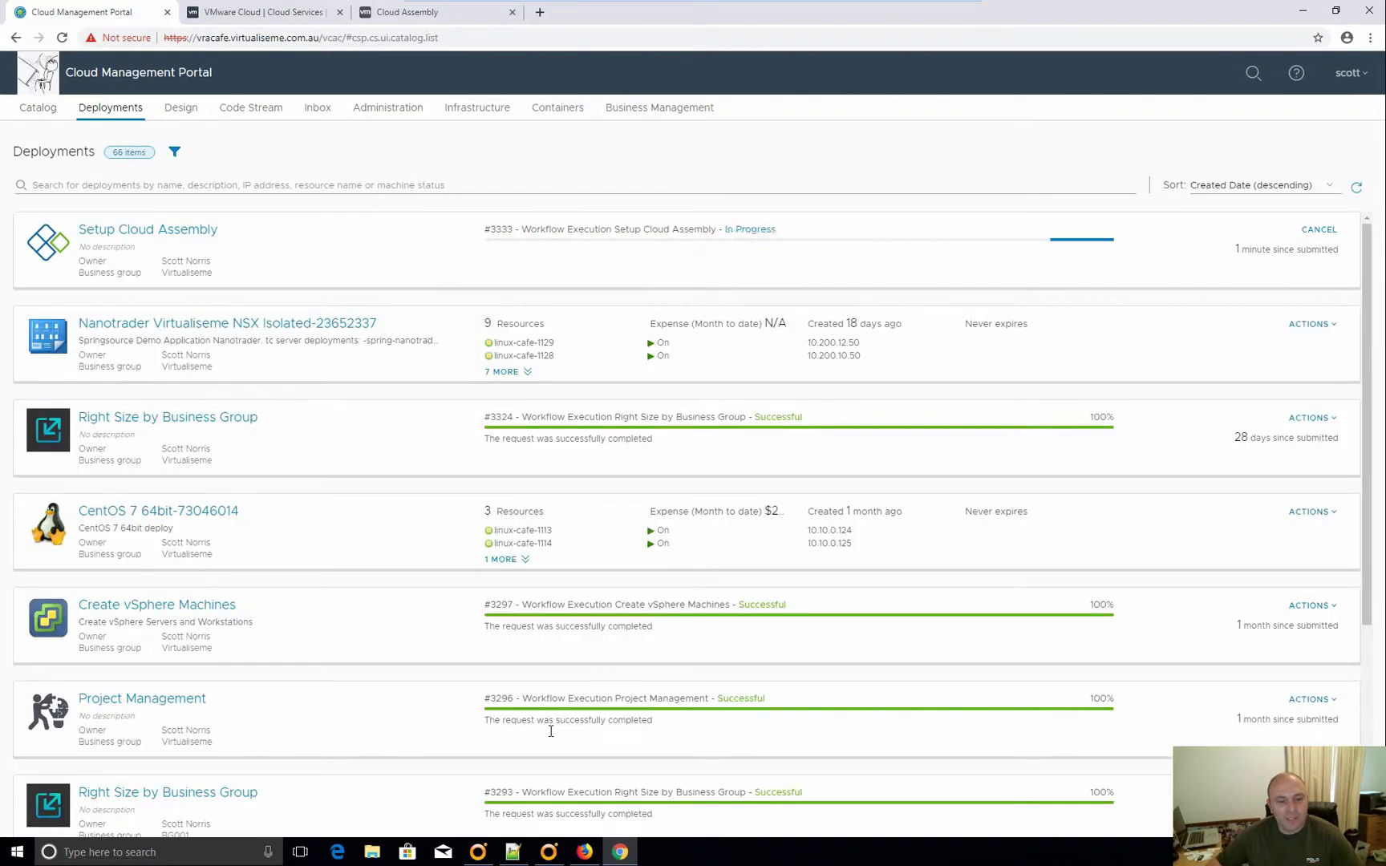
# Open the Master [16:15:34] run in Orchestrator, then show the CAS Global configuration attributes
pyautogui.click(550, 852)
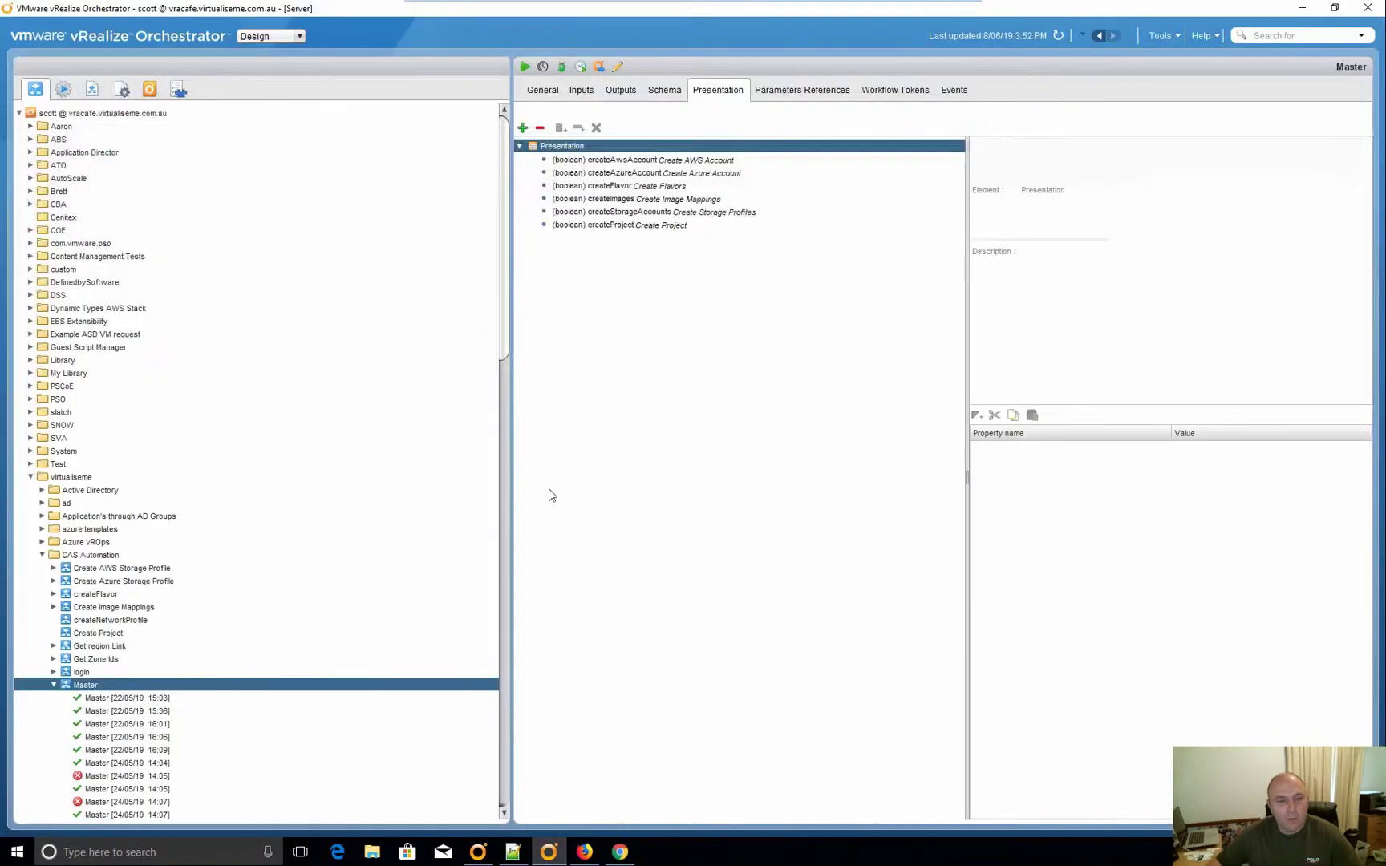
pyautogui.click(51, 686)
pyautogui.scroll(-2, 210, 640)
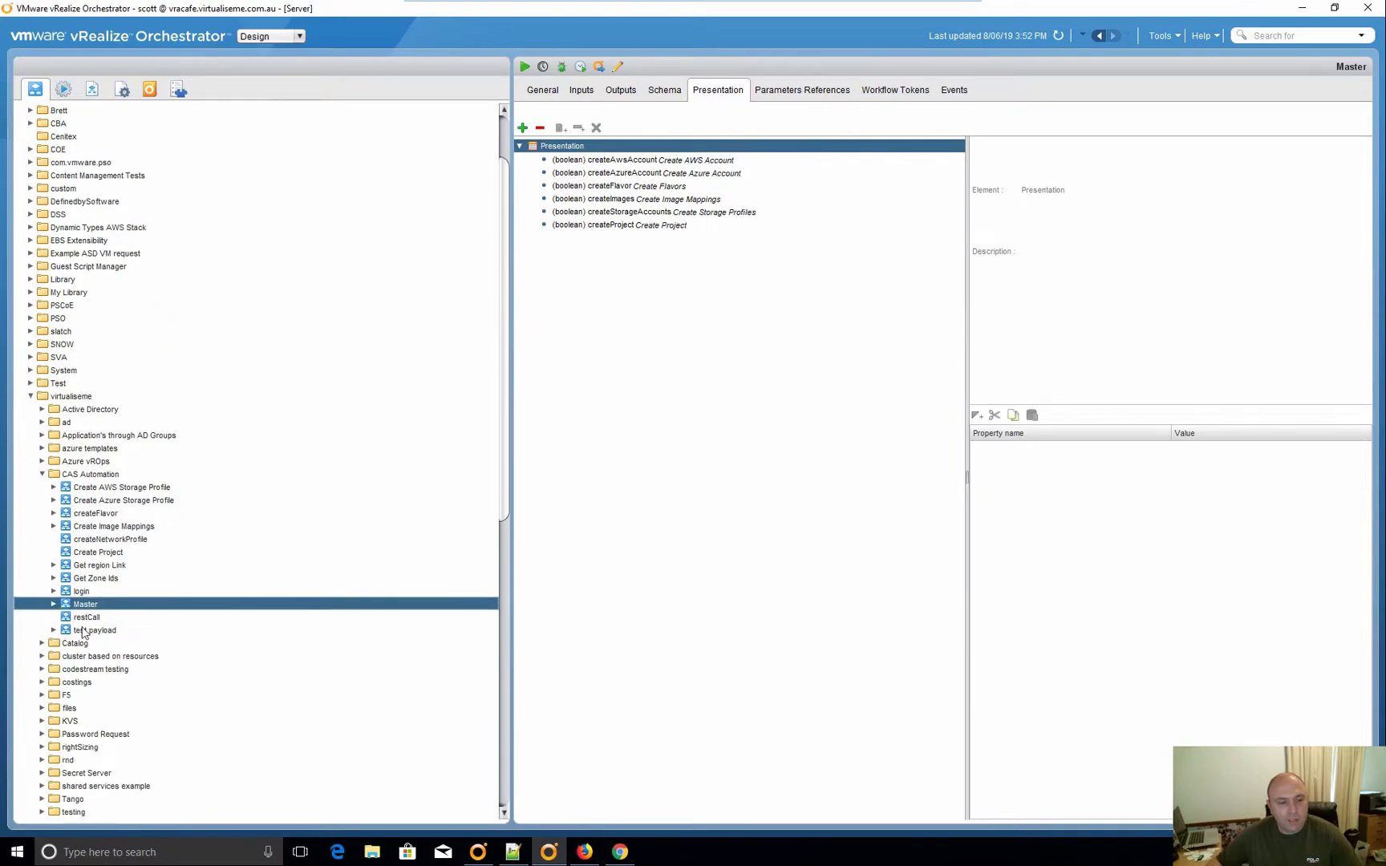
pyautogui.click(53, 604)
pyautogui.scroll(-8, 173, 624)
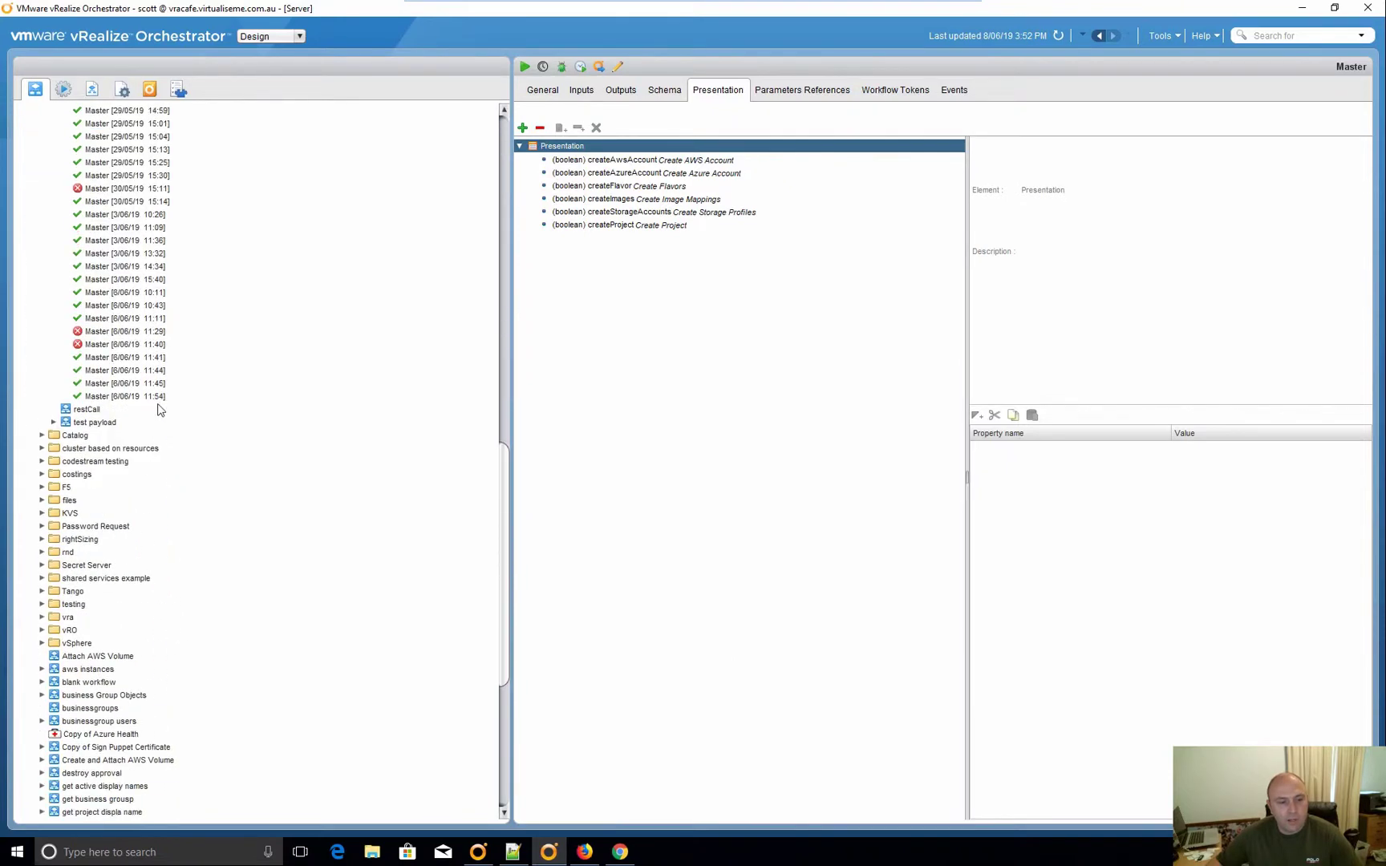
pyautogui.click(100, 412)
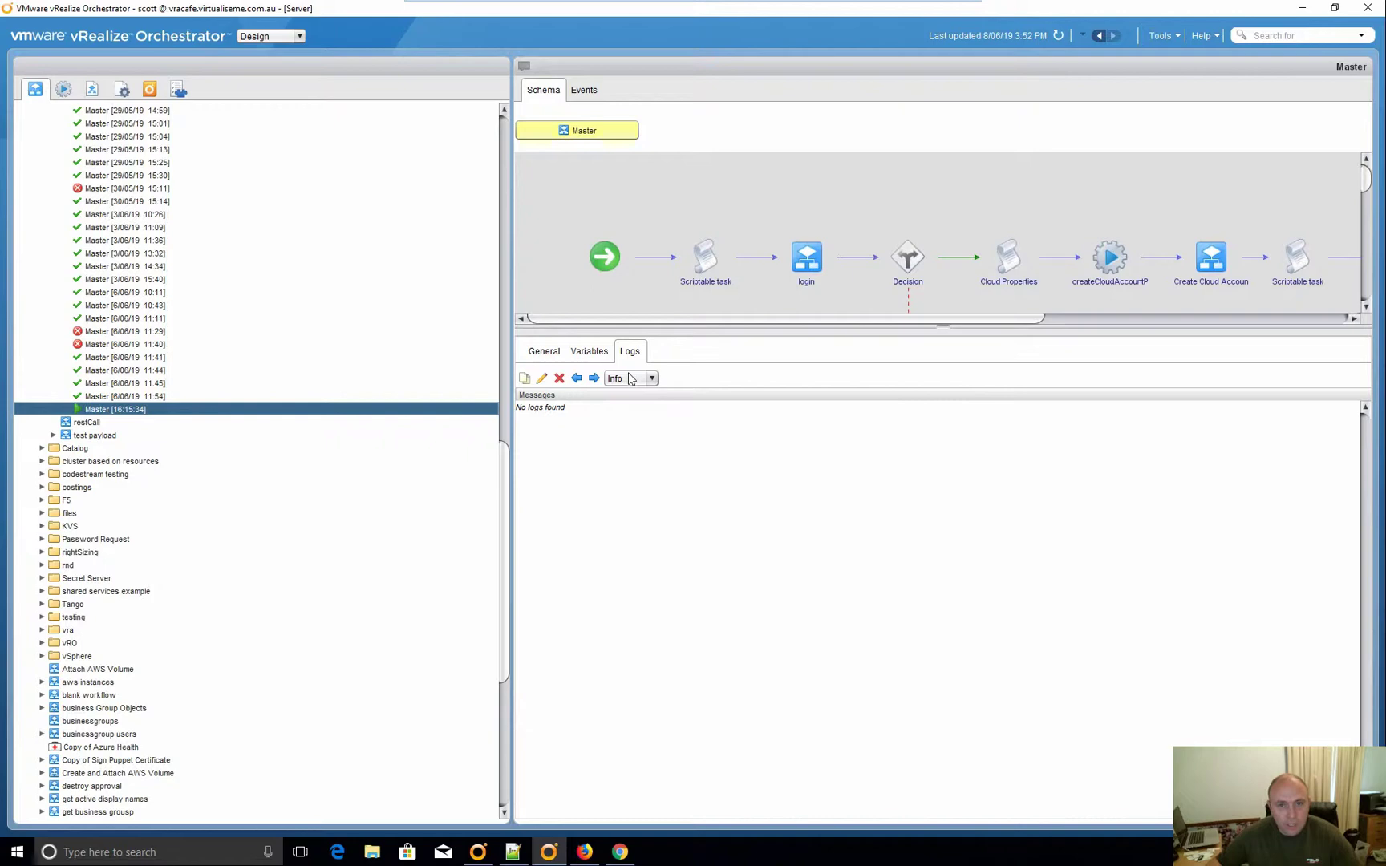
pyautogui.click(121, 89)
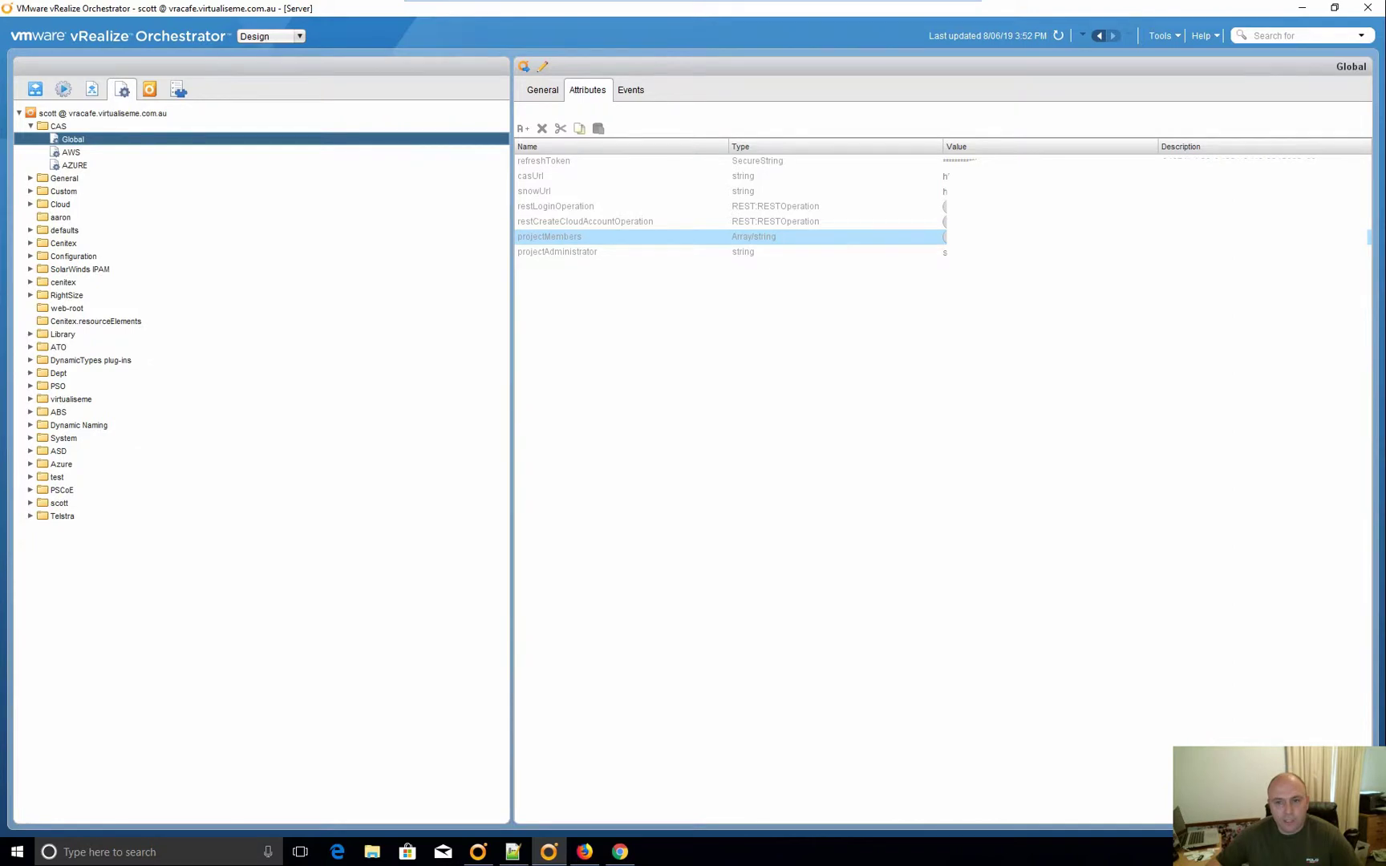
# Browse the CAS Global, AZURE and AWS configuration elements, ending on AWS's attributes
pyautogui.click(74, 153)
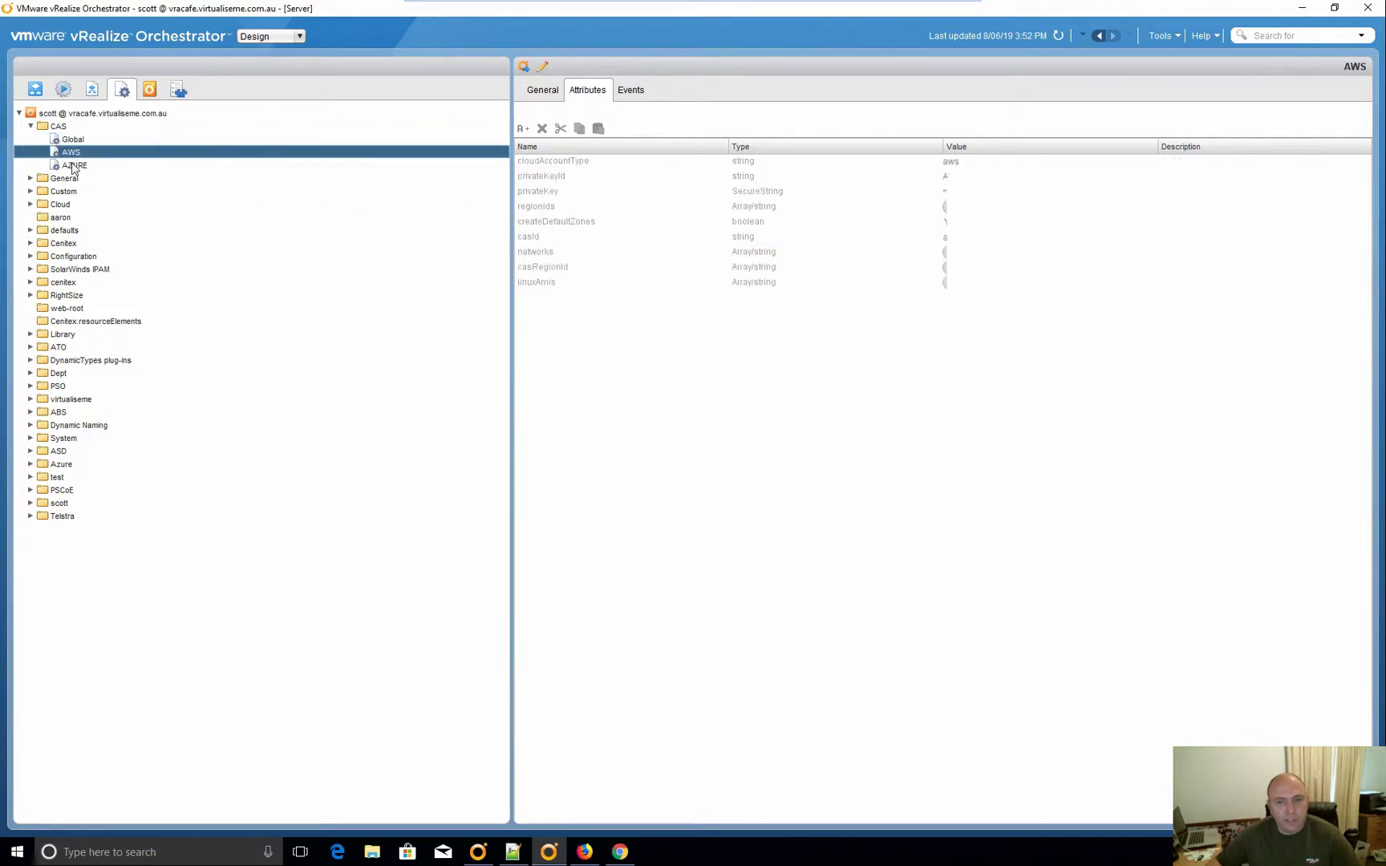
pyautogui.click(73, 167)
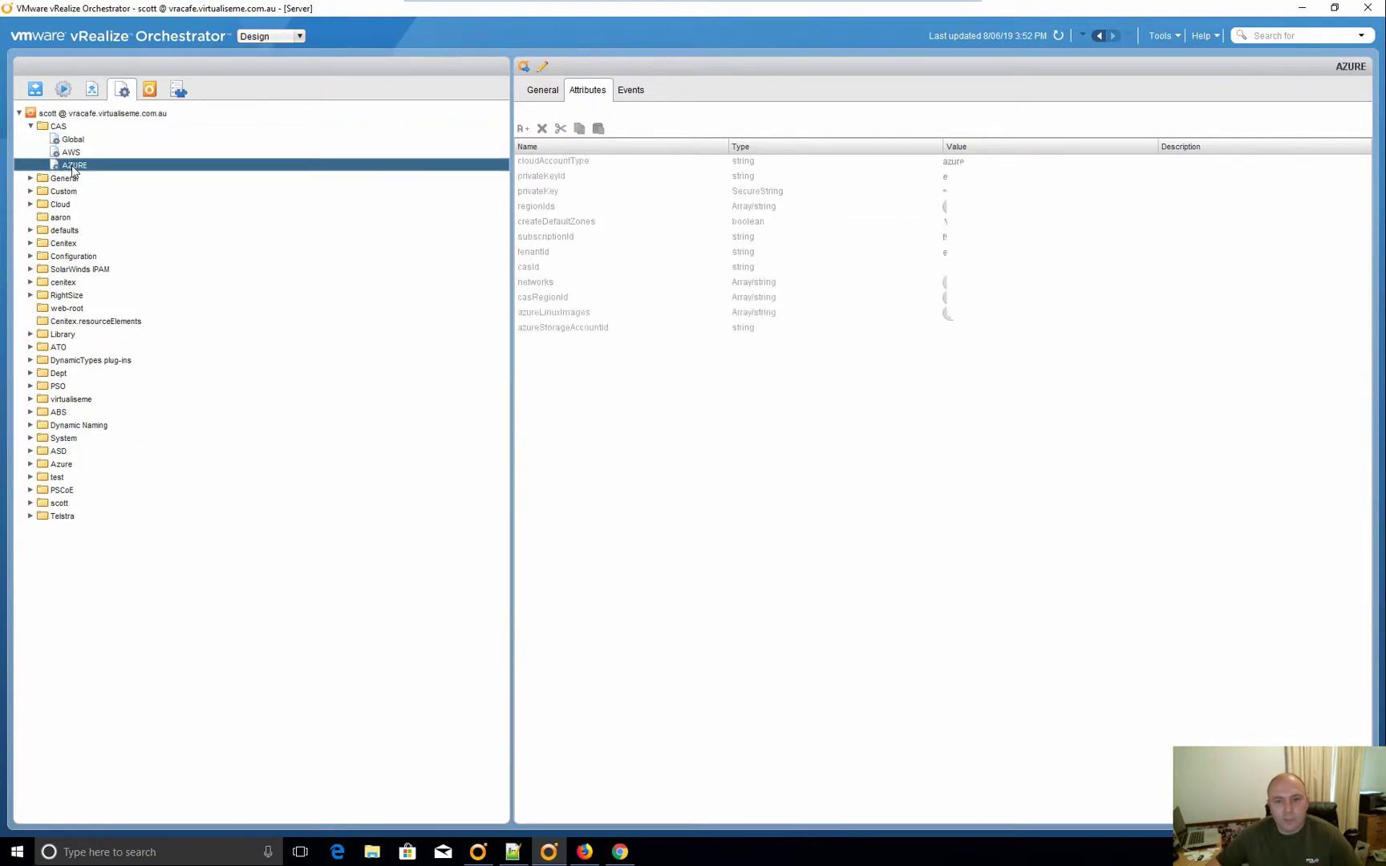
pyautogui.click(72, 154)
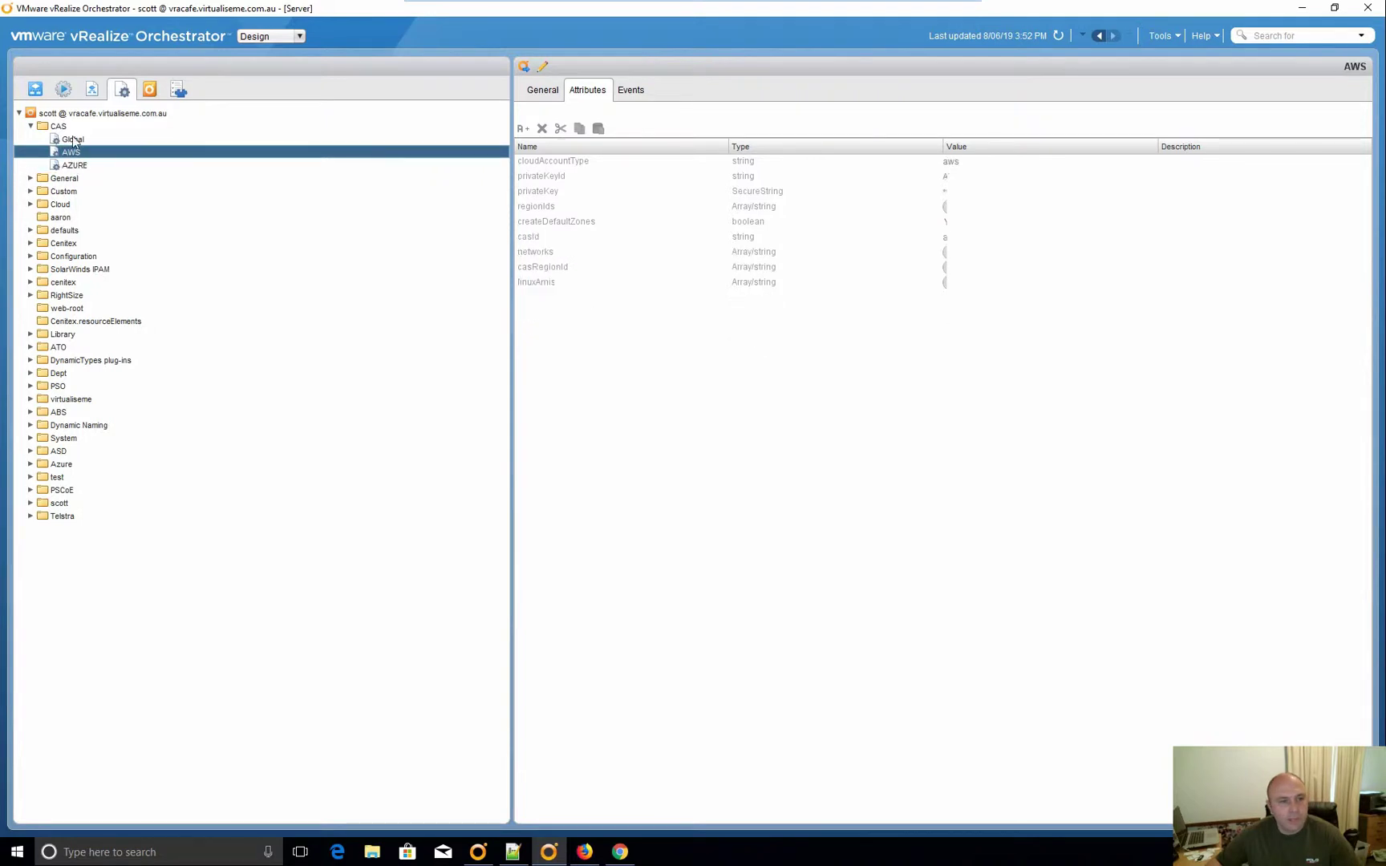
pyautogui.click(70, 141)
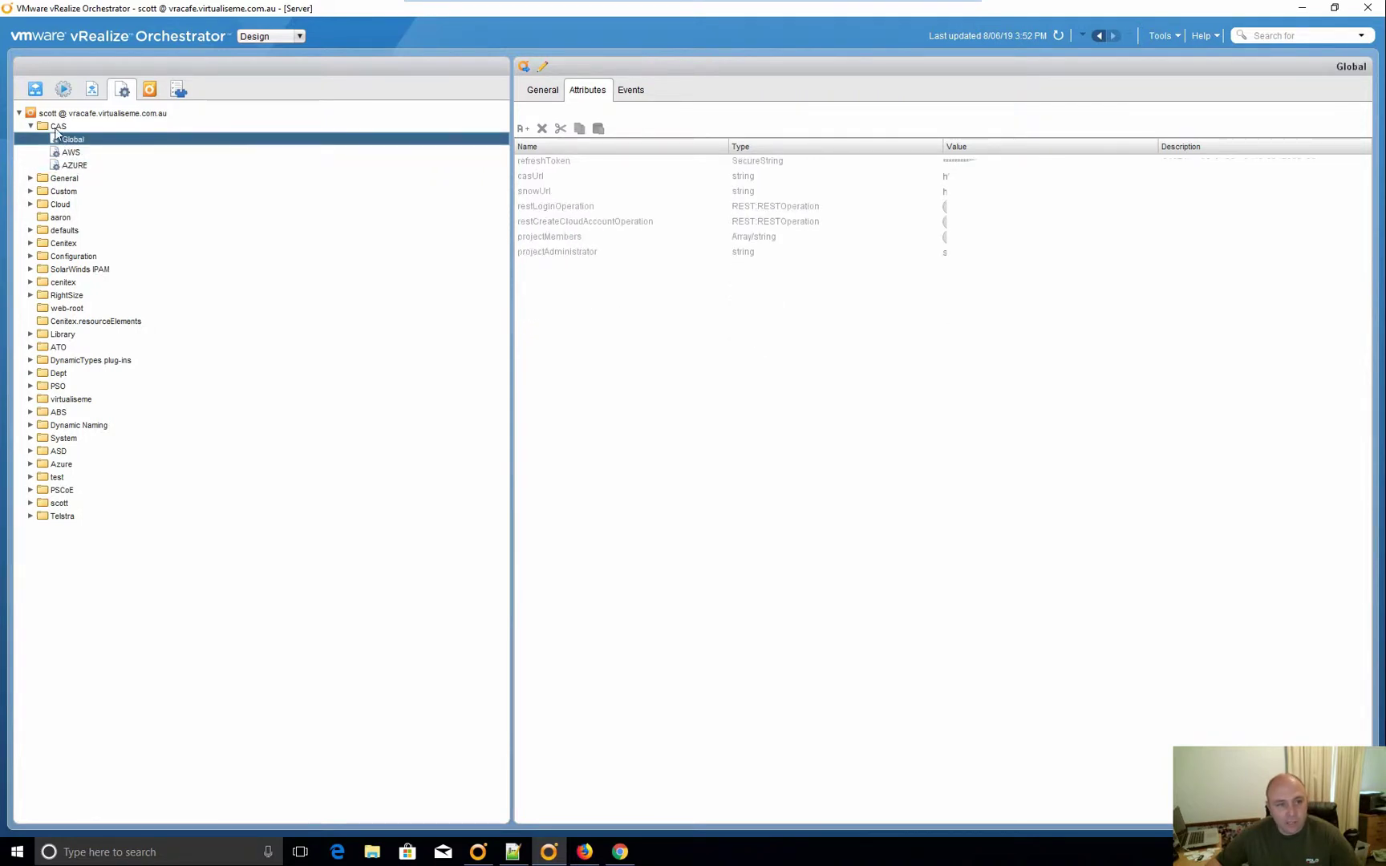
pyautogui.click(56, 126)
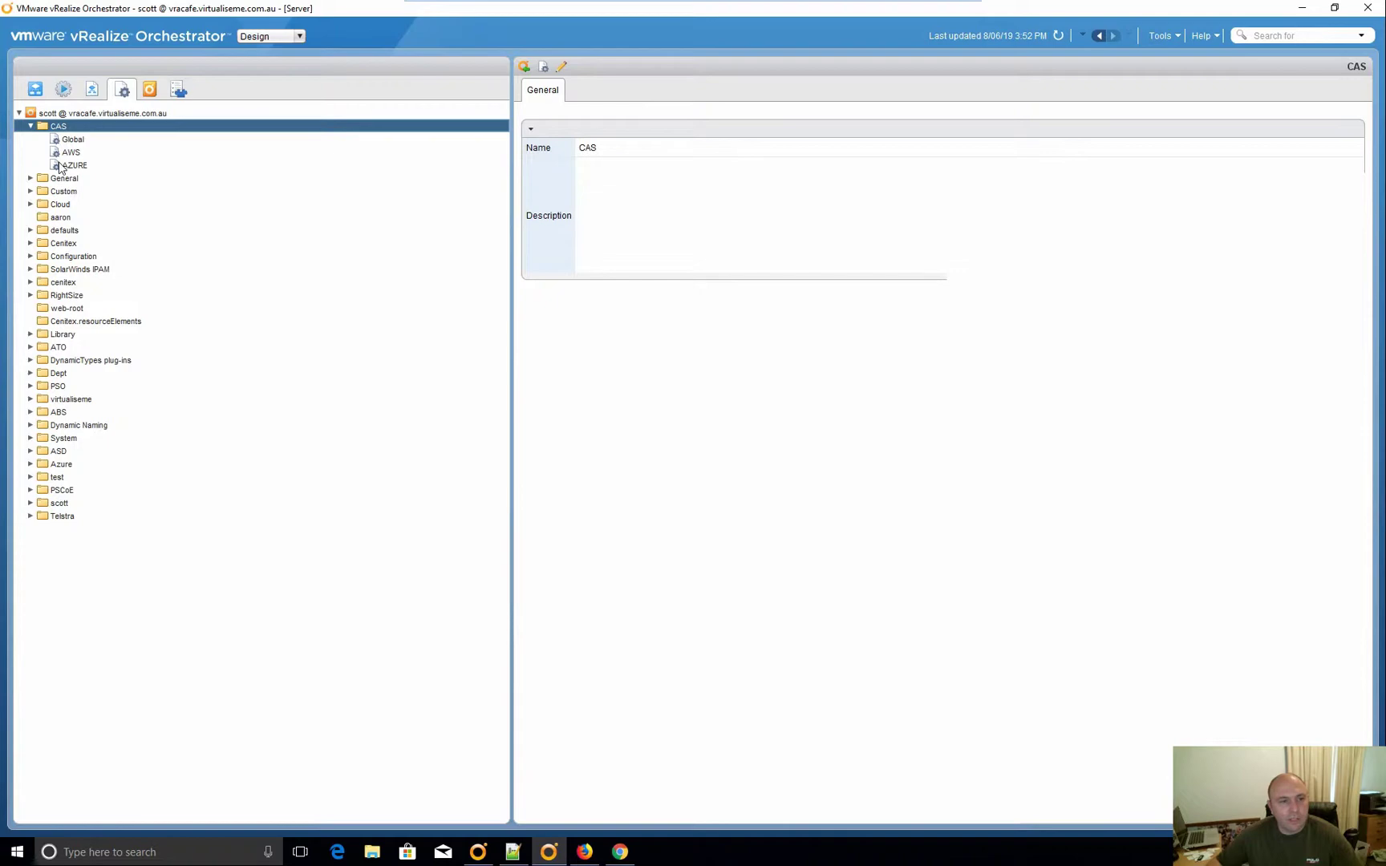
pyautogui.click(61, 165)
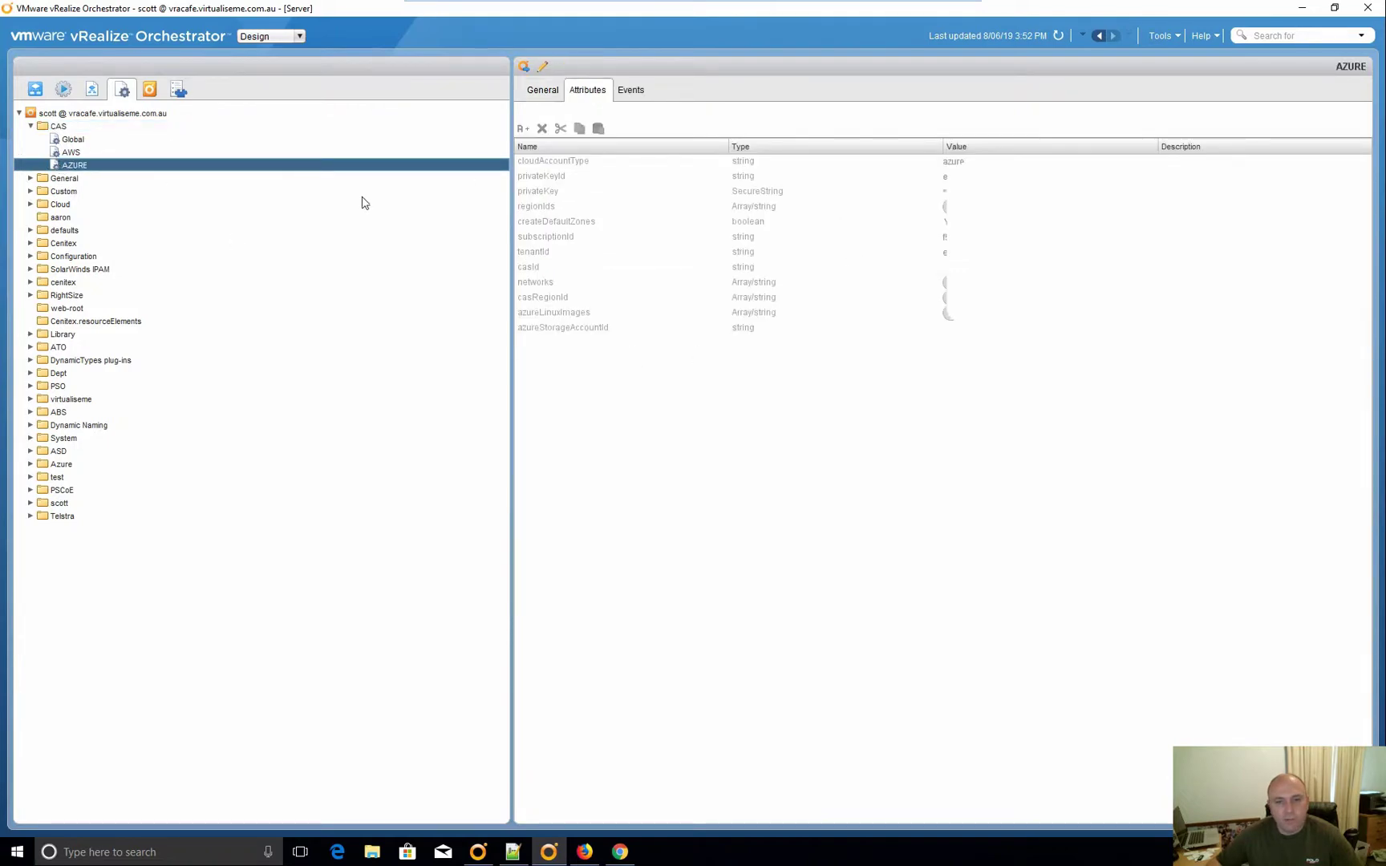
pyautogui.click(70, 156)
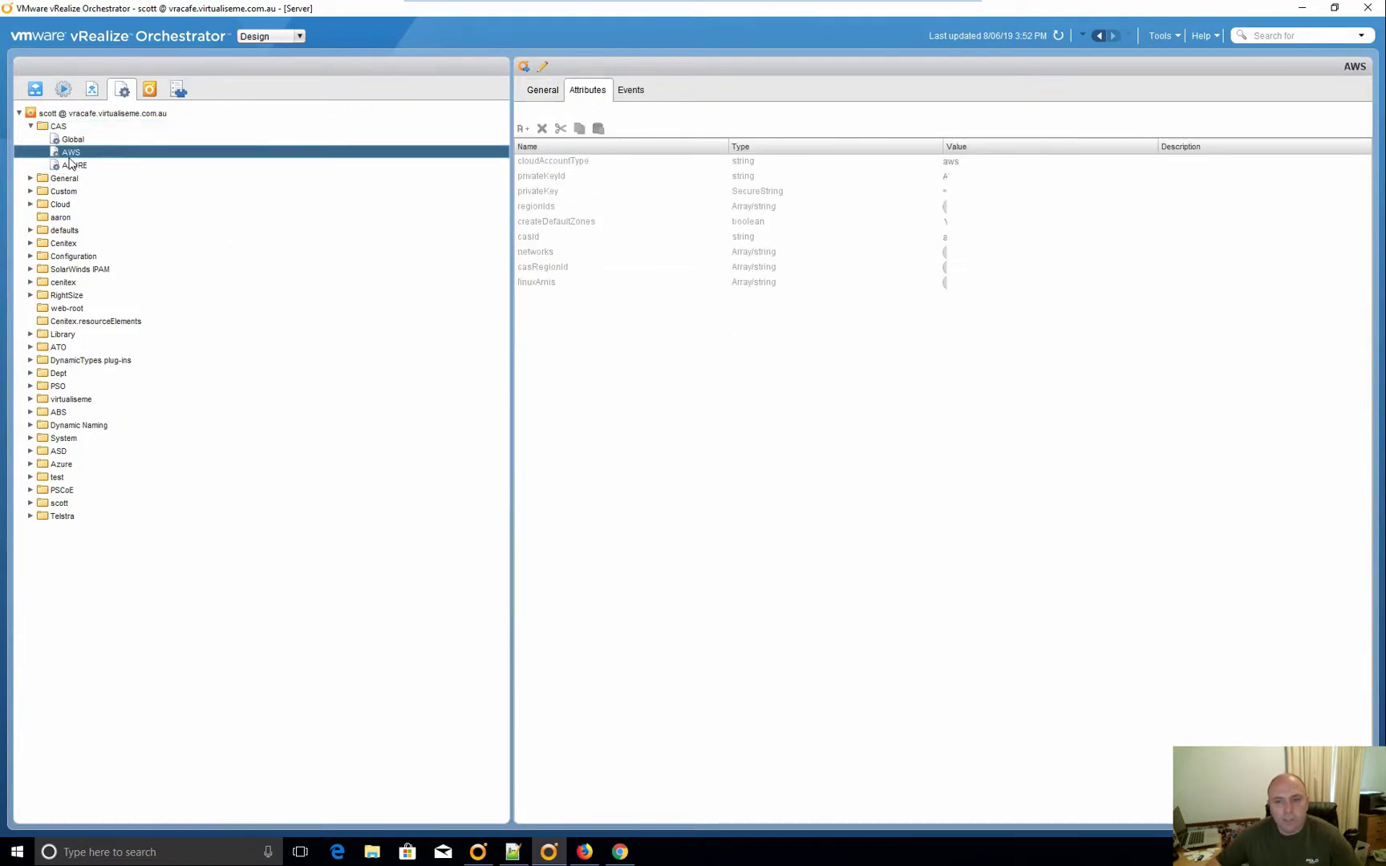
# Select the running Master [16:15:34] run, check portal deployments, then view the run's General details
pyautogui.click(34, 90)
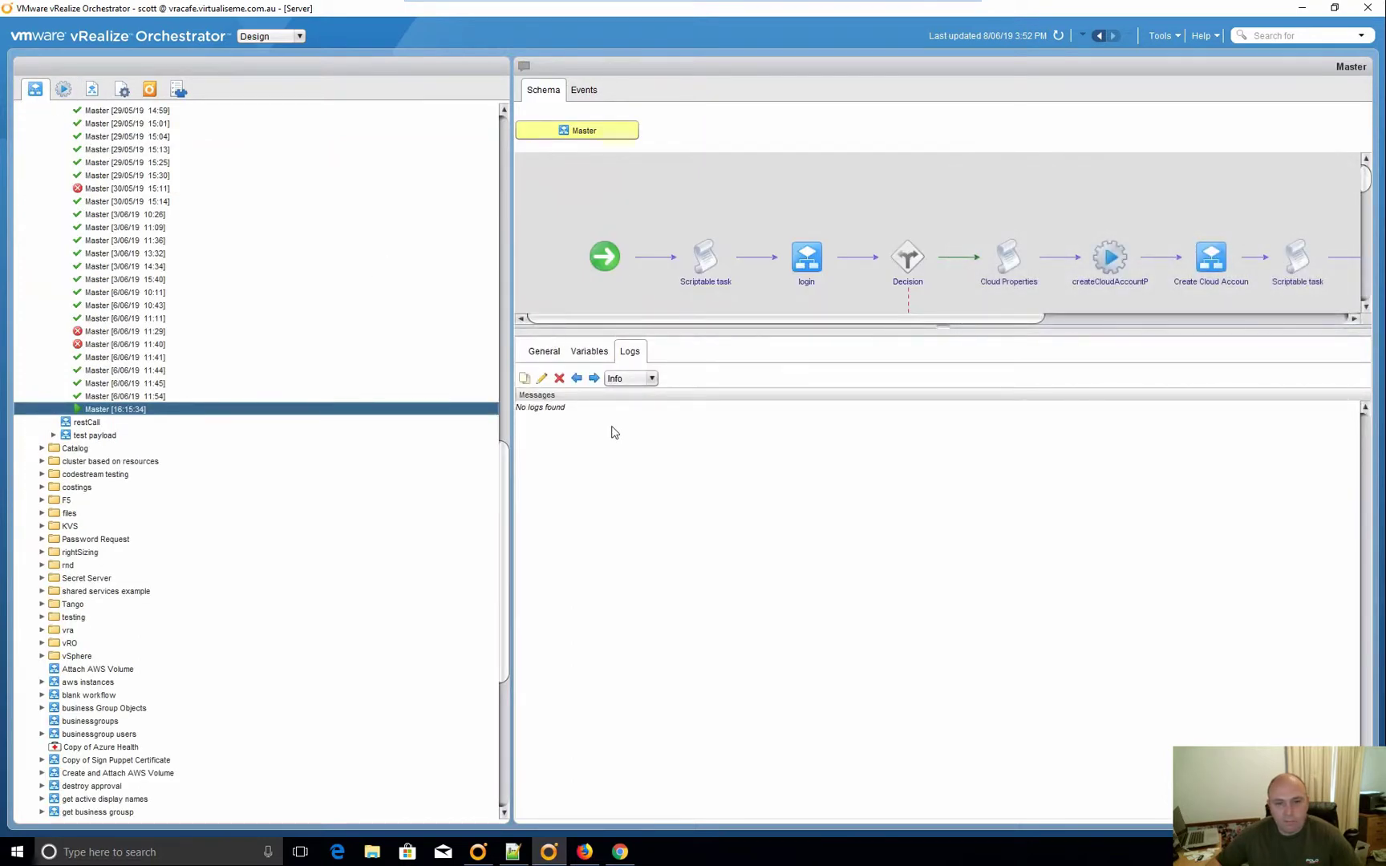
pyautogui.moveTo(1366, 185); pyautogui.dragTo(1371, 343)
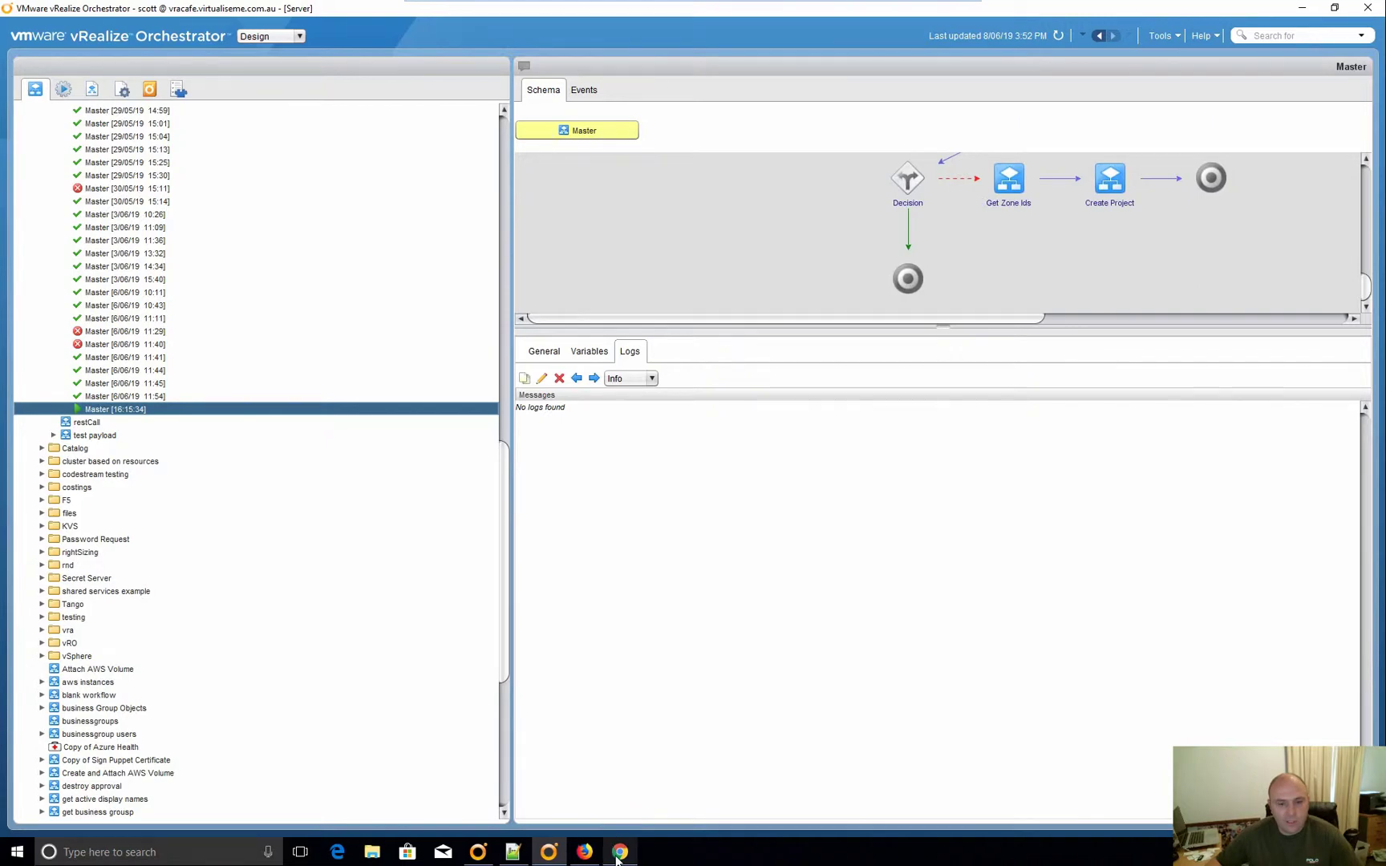
pyautogui.moveTo(621, 860)
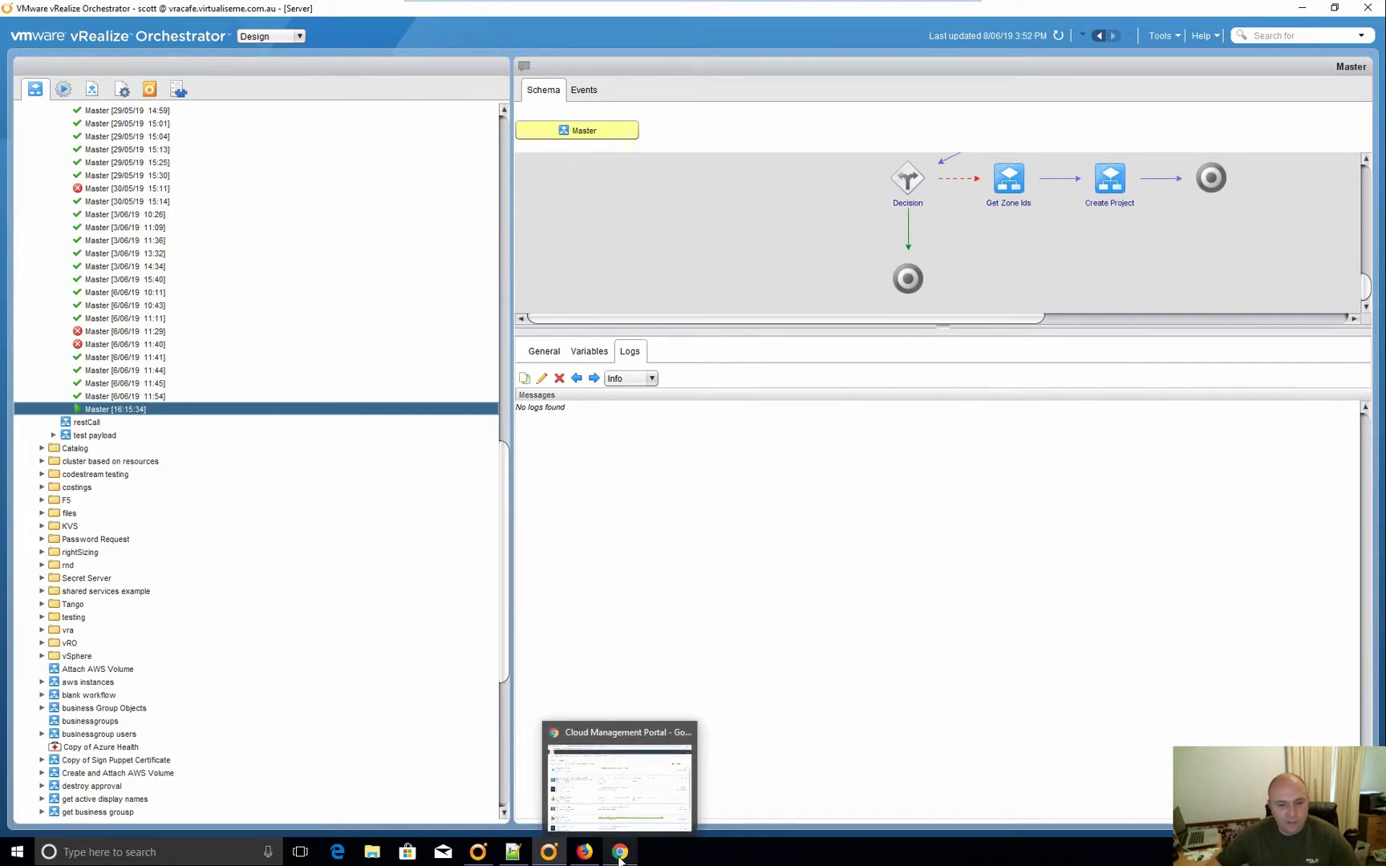
pyautogui.click(620, 860)
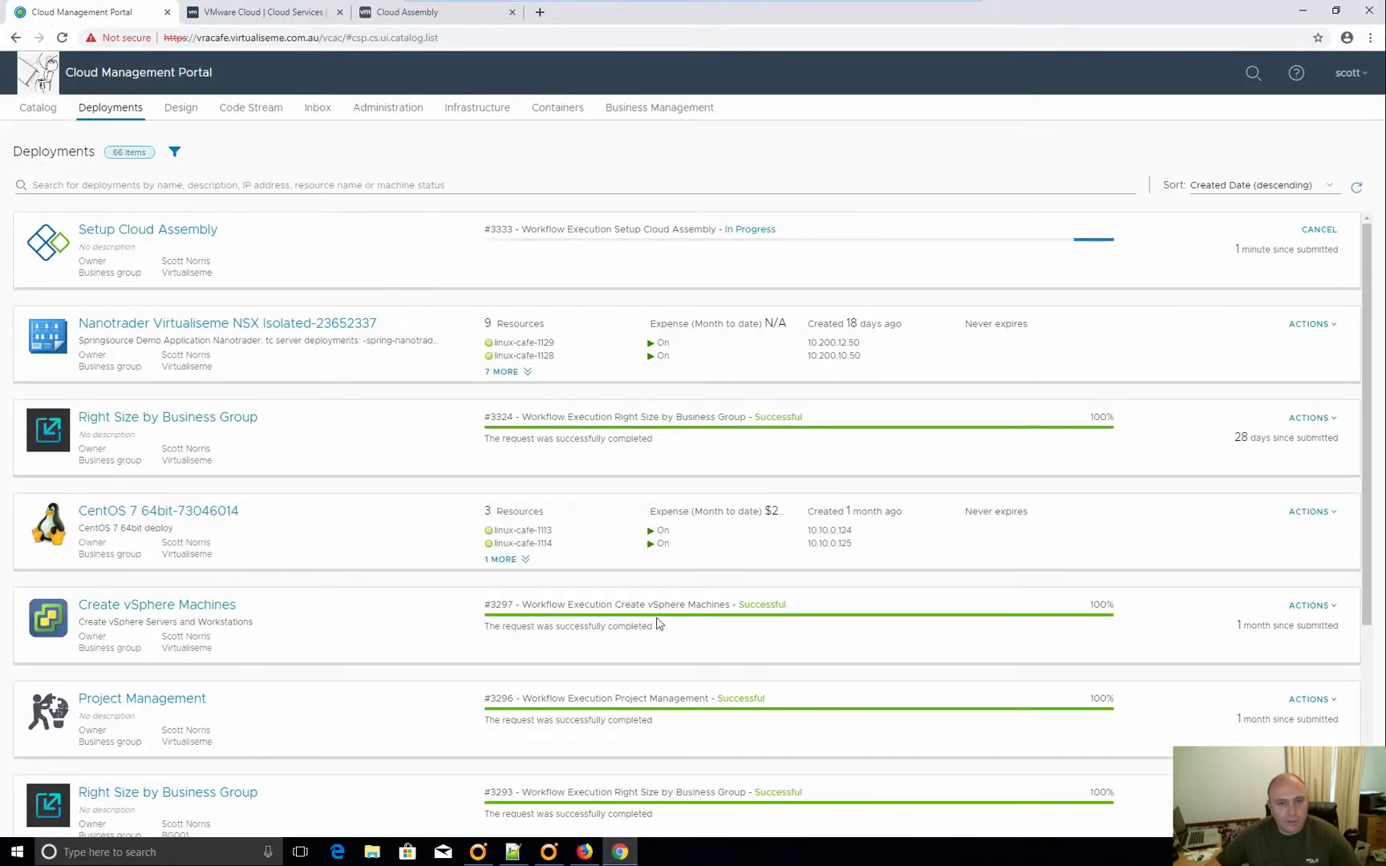
pyautogui.moveTo(584, 858)
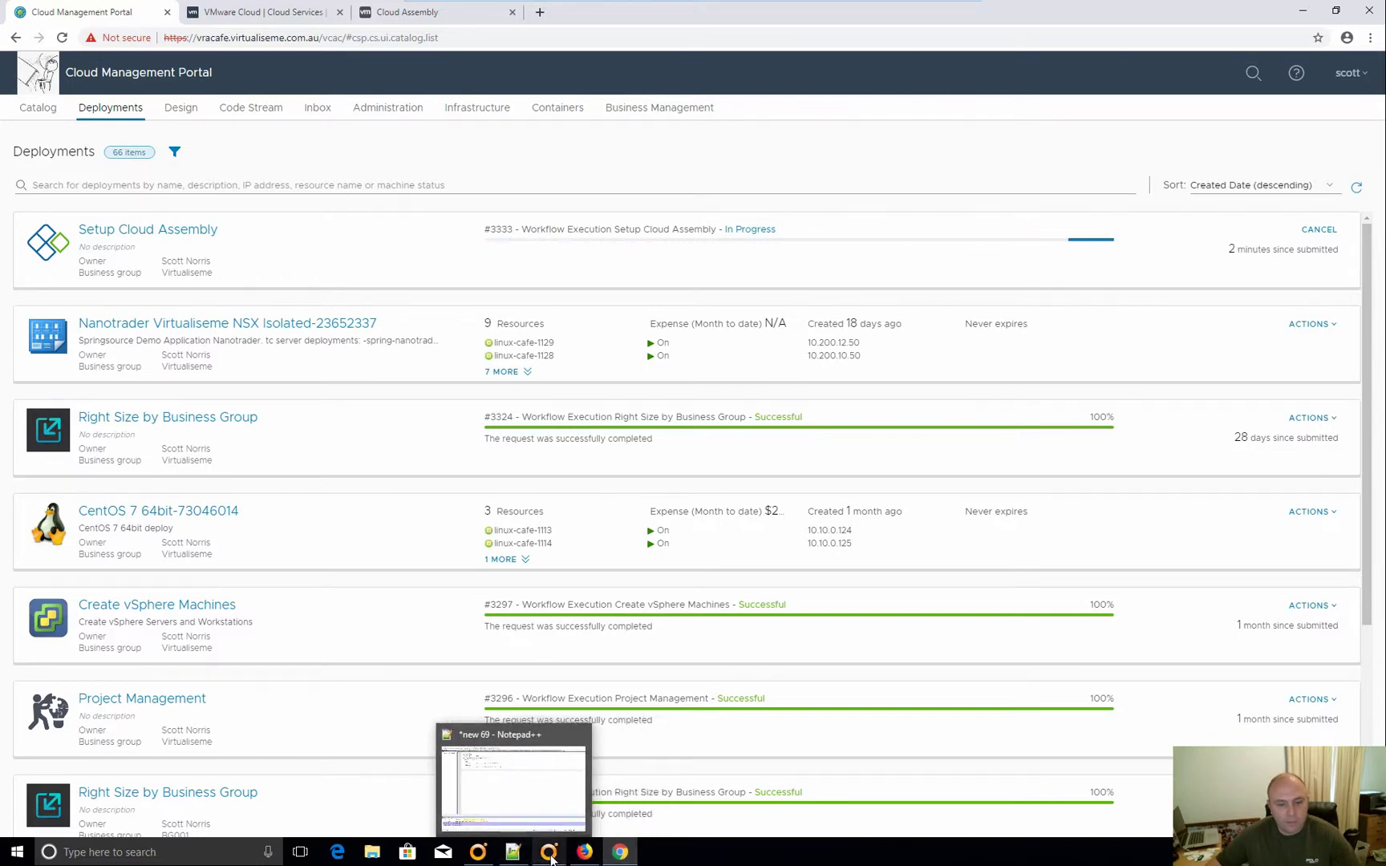
pyautogui.click(549, 857)
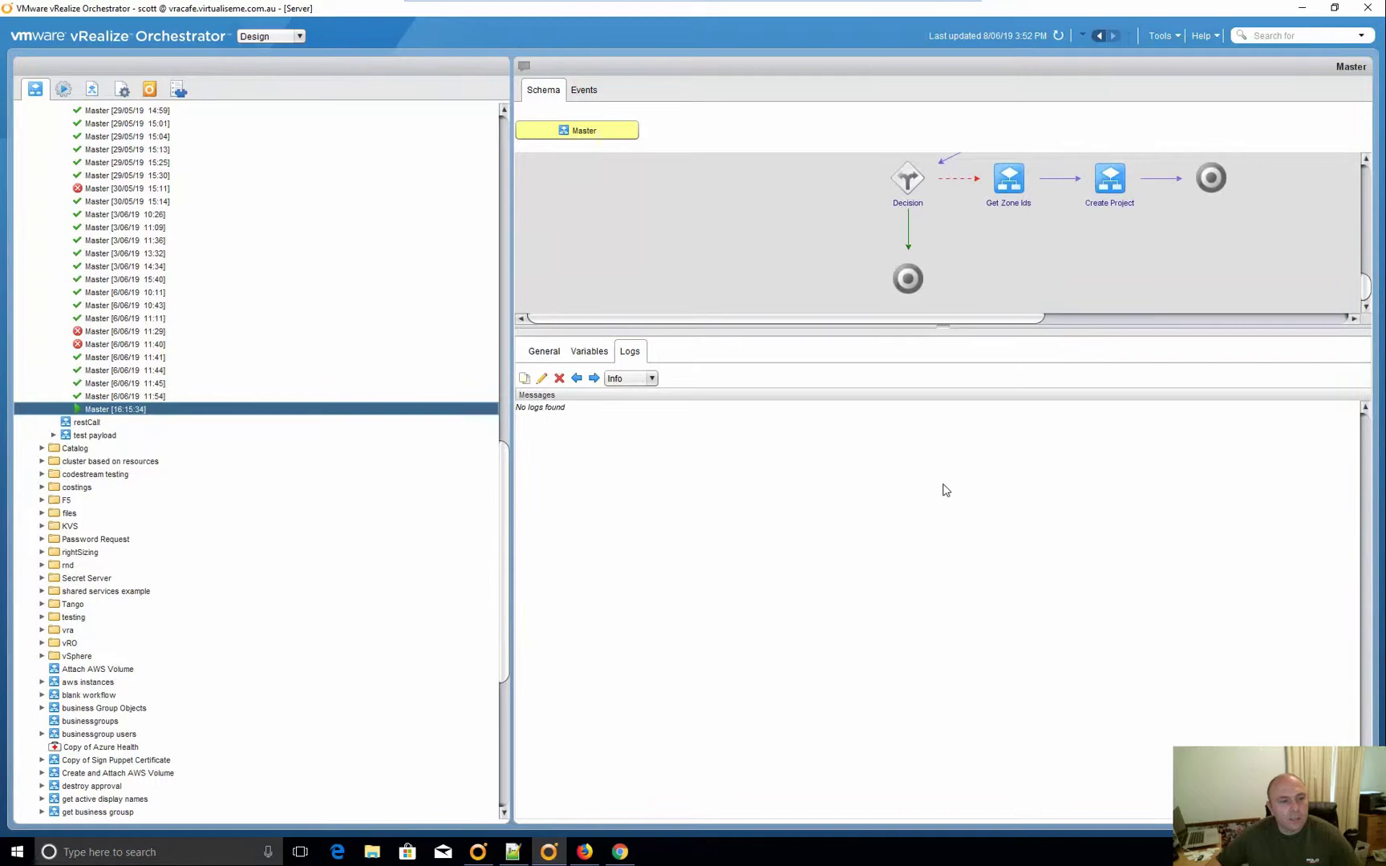
pyautogui.click(619, 855)
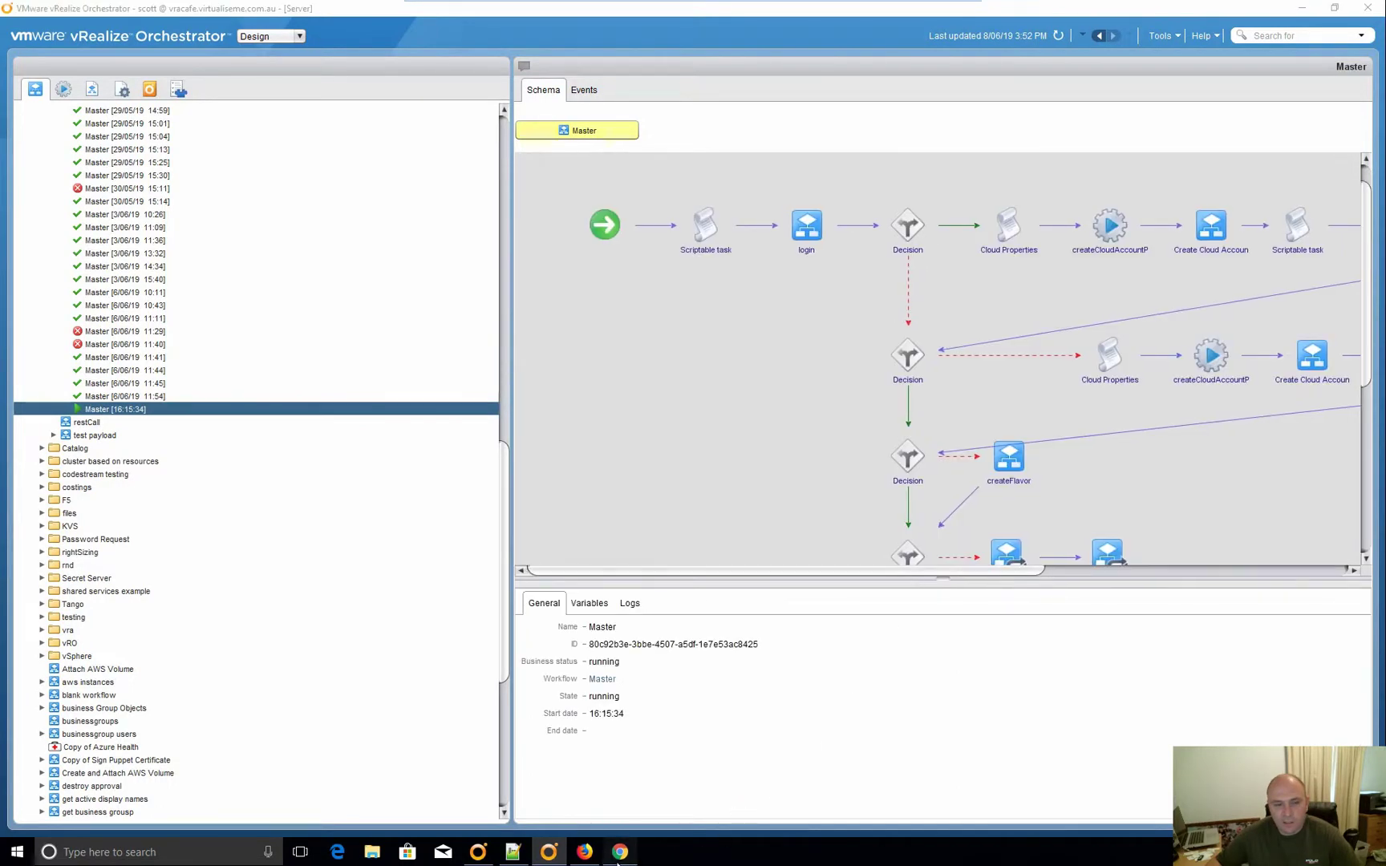
# Confirm the AWS - Prod and Azure - Prod cloud accounts and their cloud zones exist
pyautogui.click(434, 12)
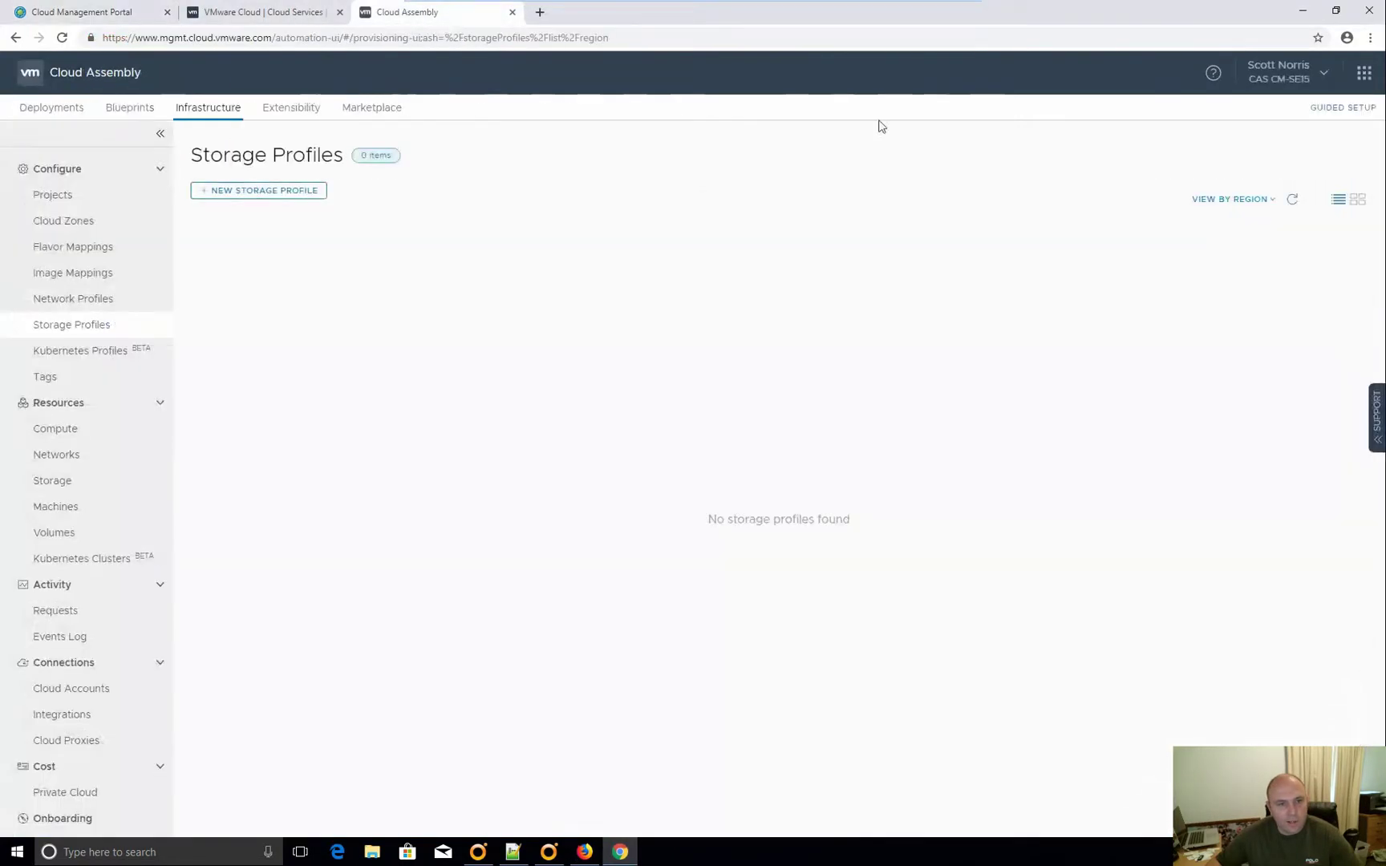
pyautogui.click(69, 691)
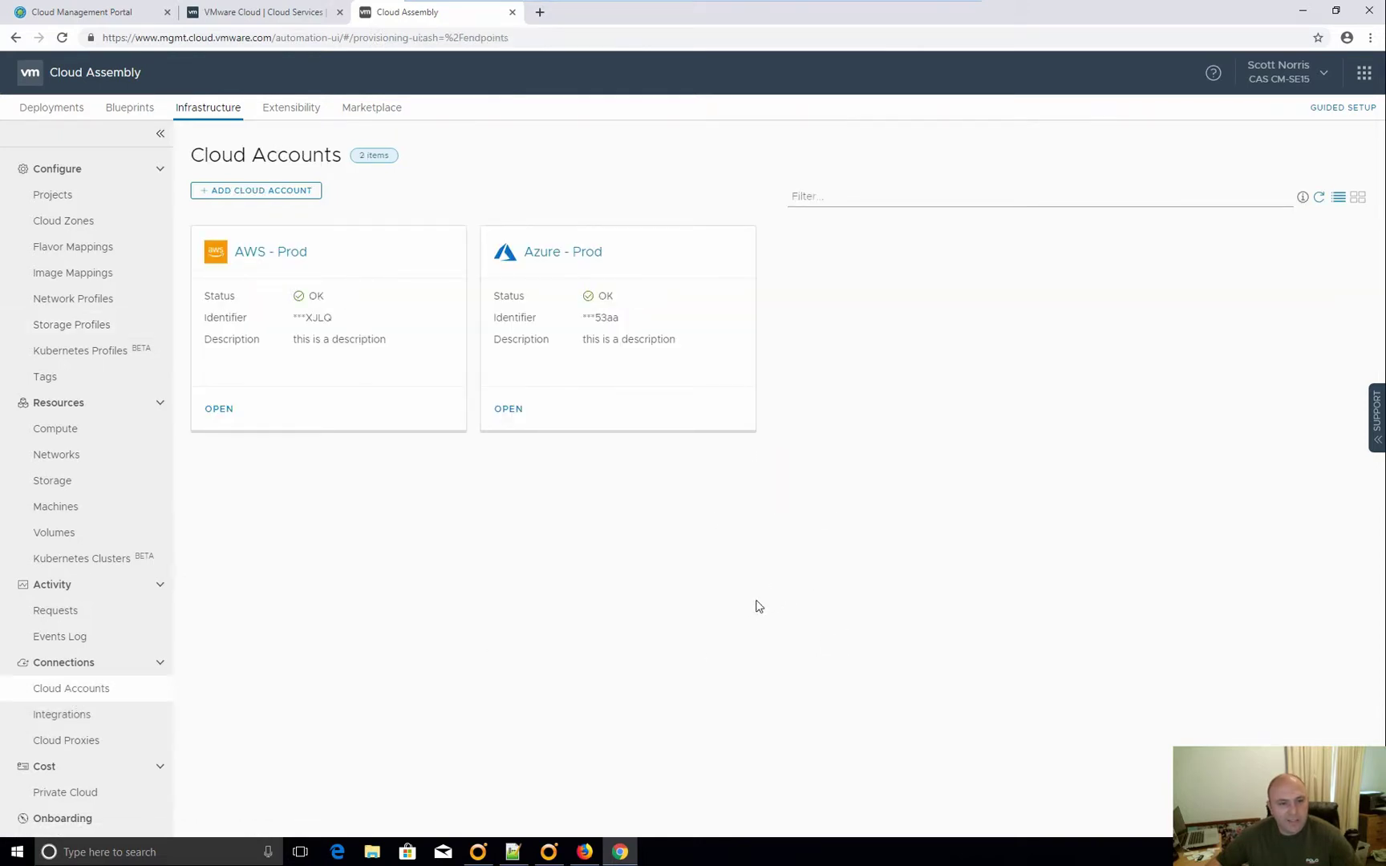
pyautogui.click(45, 222)
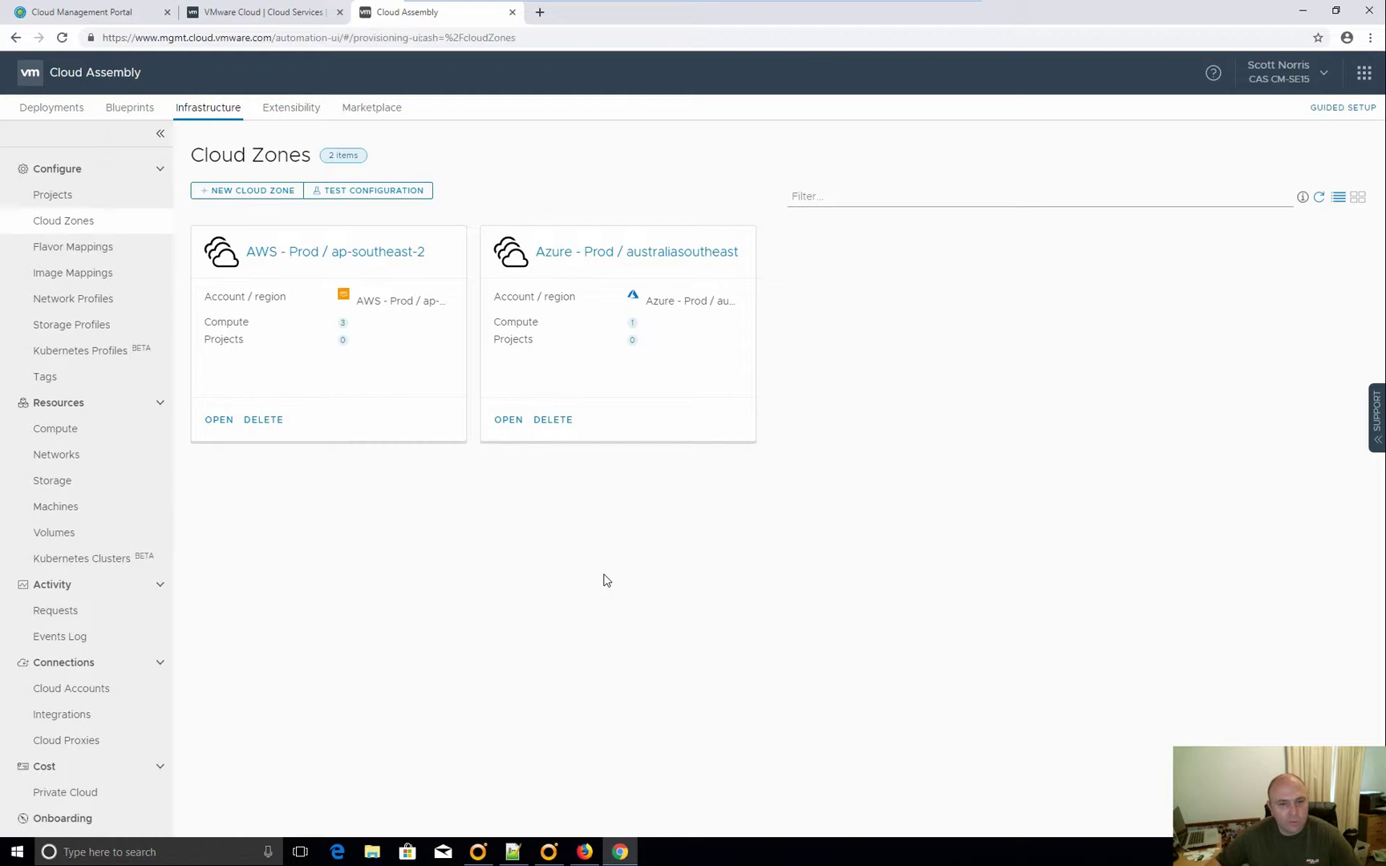
# Scroll through the Master run schema until the run shows completed, ending 16:17:51
pyautogui.click(550, 853)
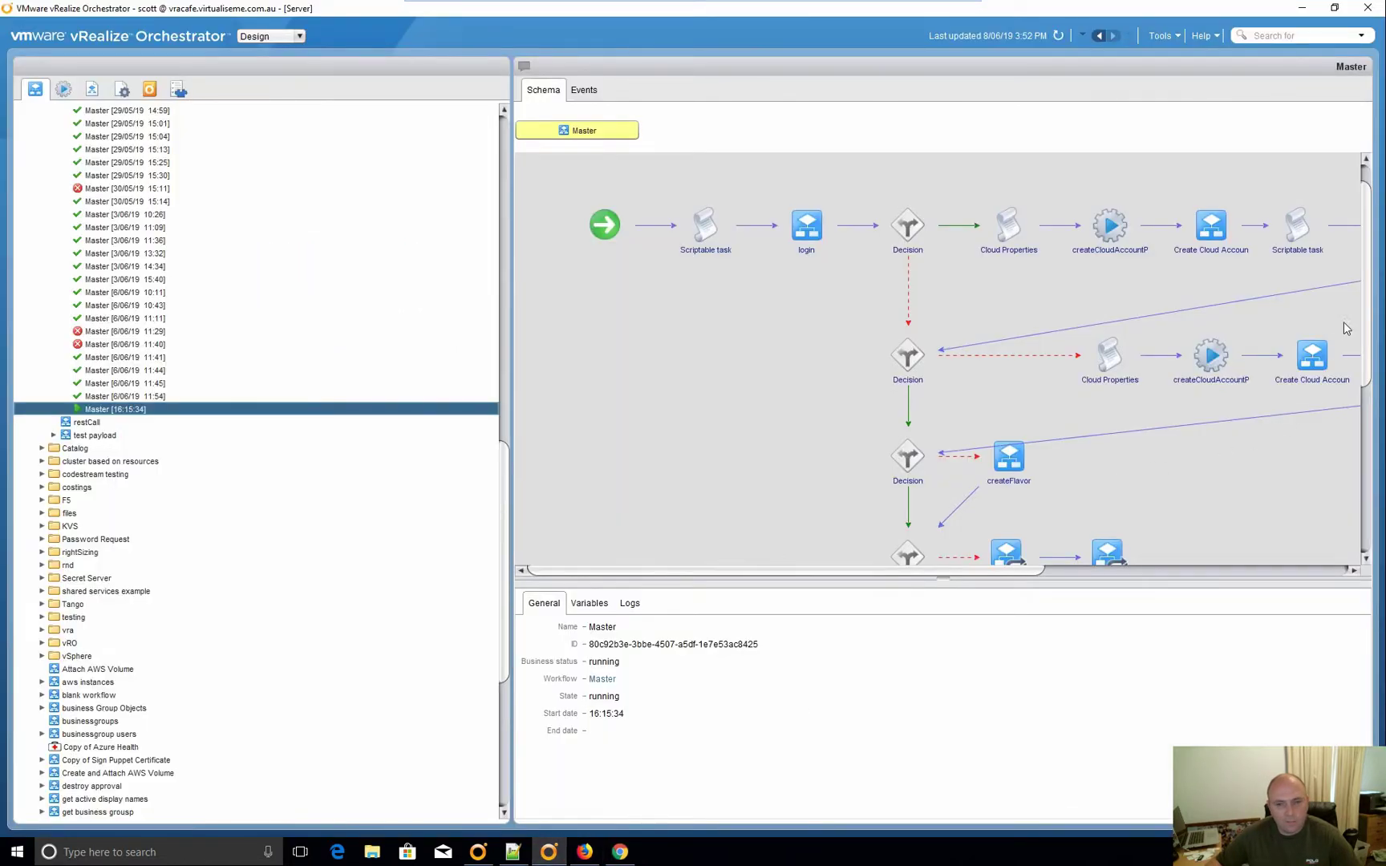
pyautogui.scroll(-5, 1329, 396)
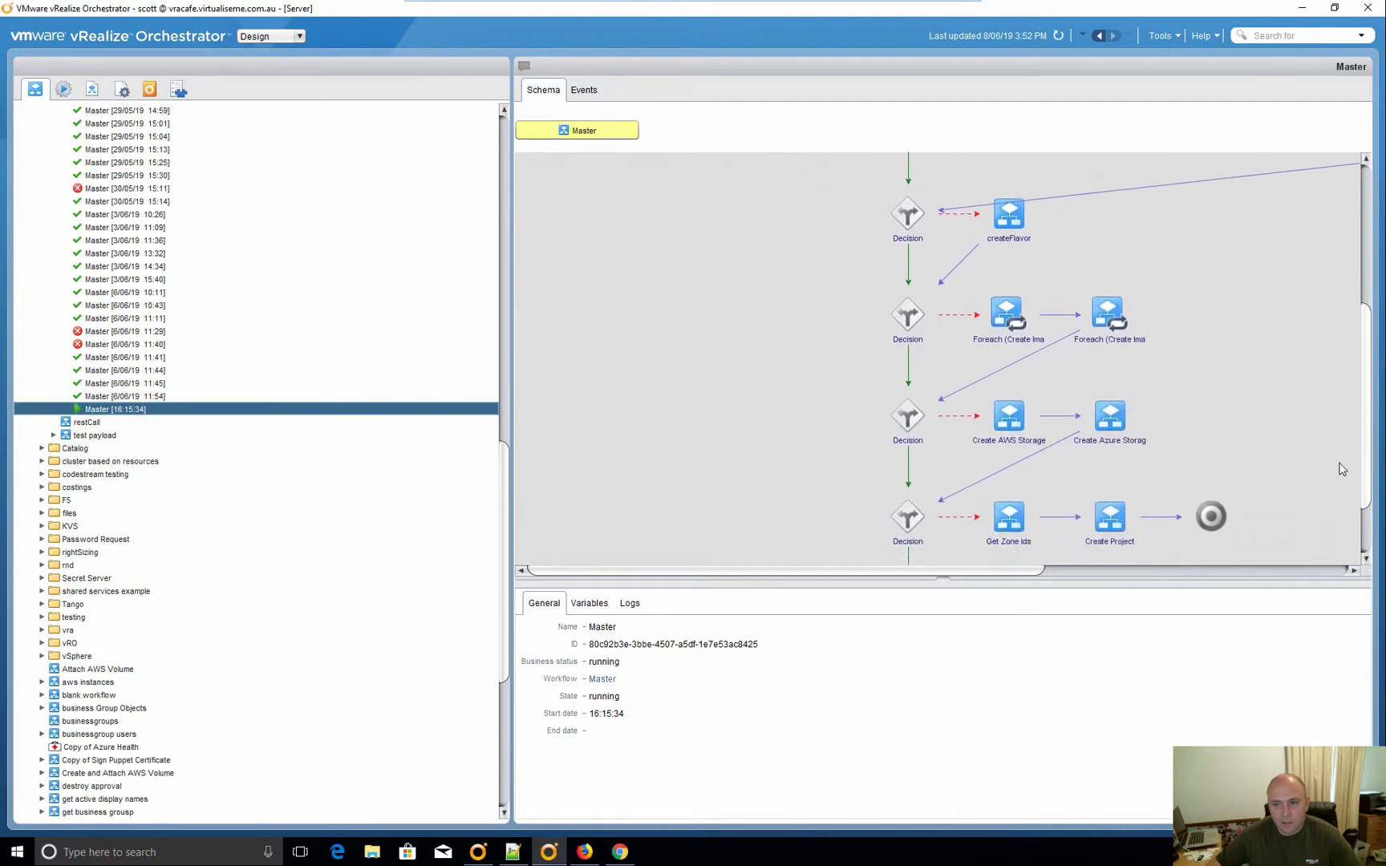
pyautogui.scroll(3, 1328, 396)
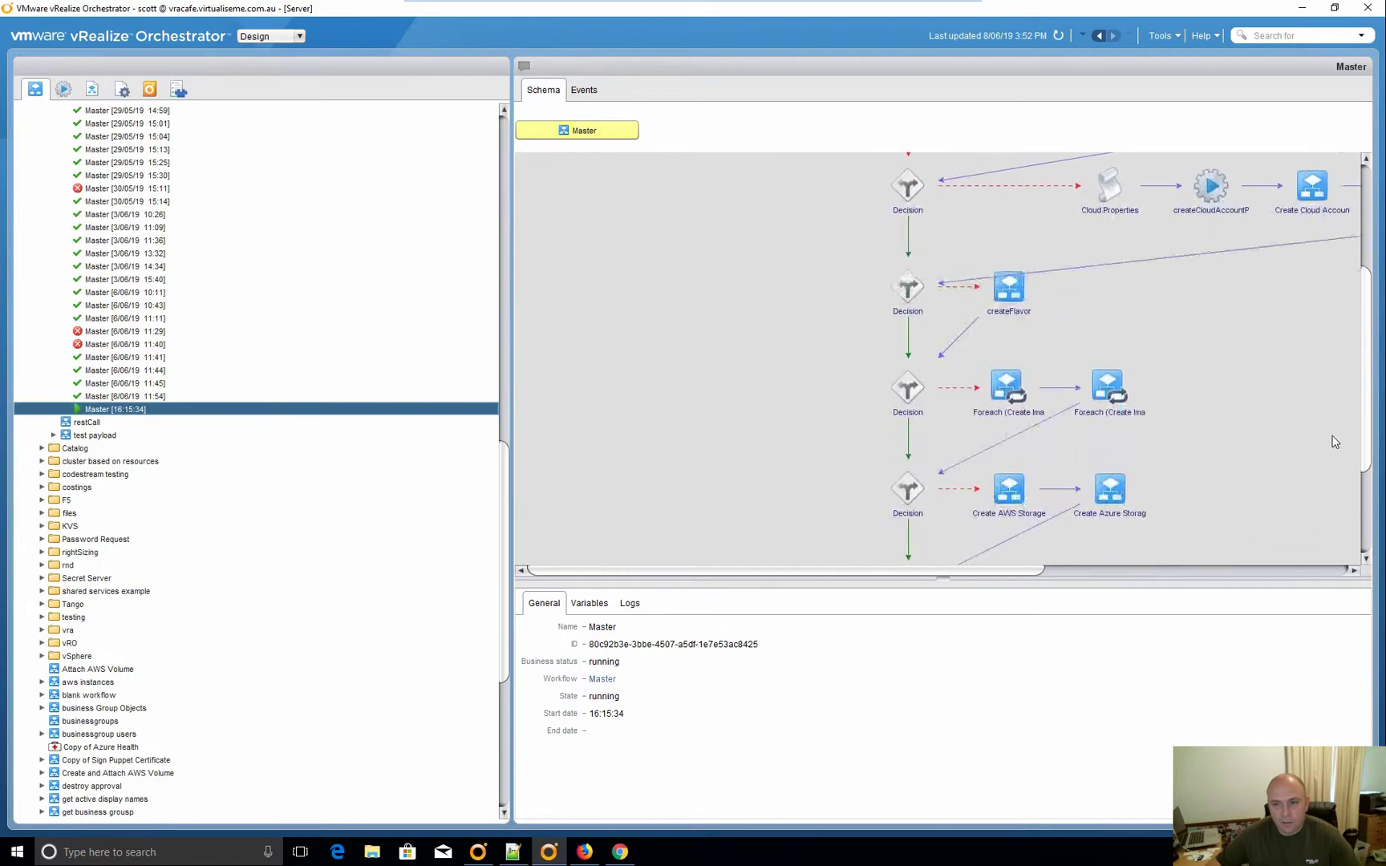
pyautogui.scroll(-5, 1334, 442)
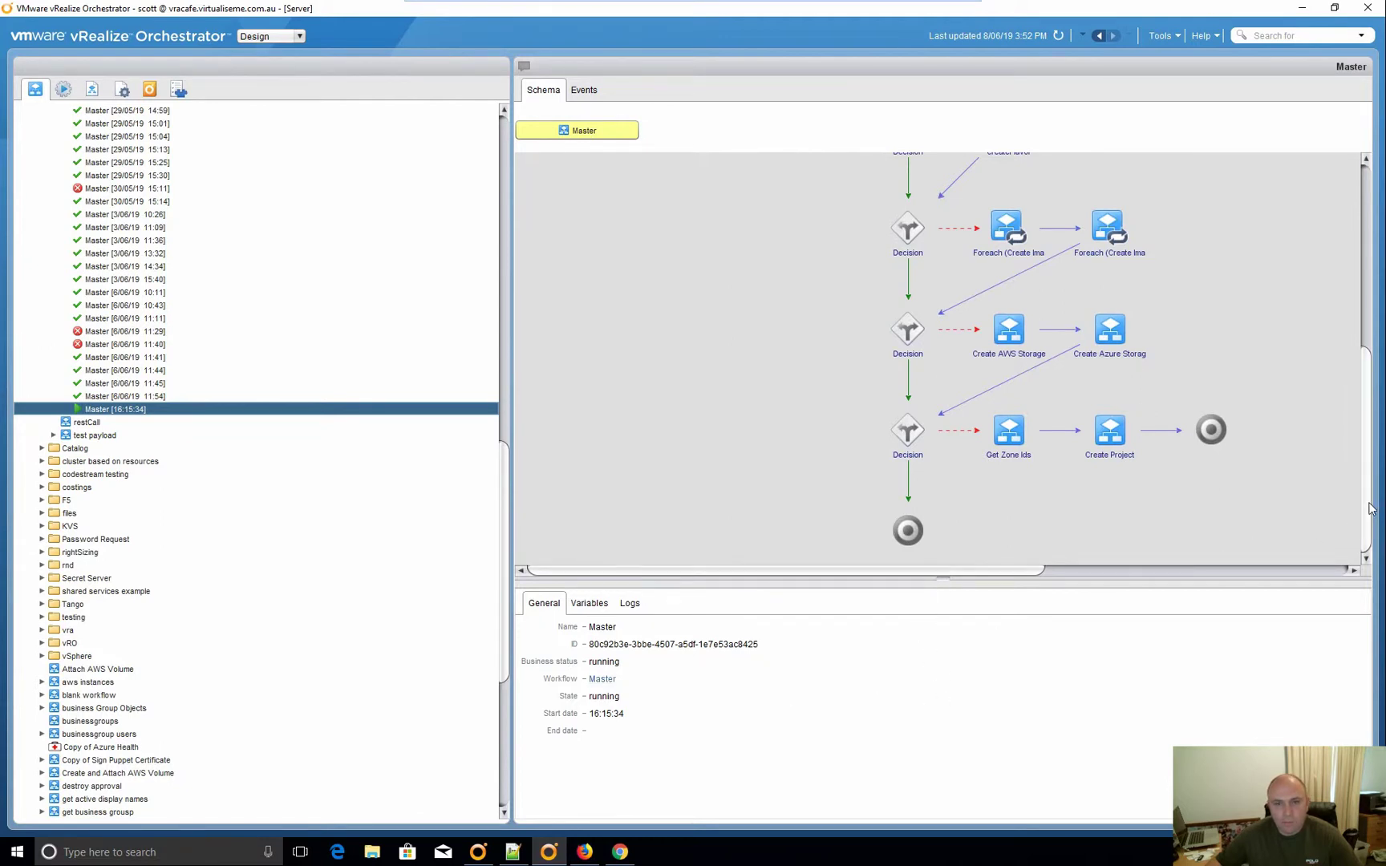
pyautogui.moveTo(1370, 507); pyautogui.dragTo(1359, 350)
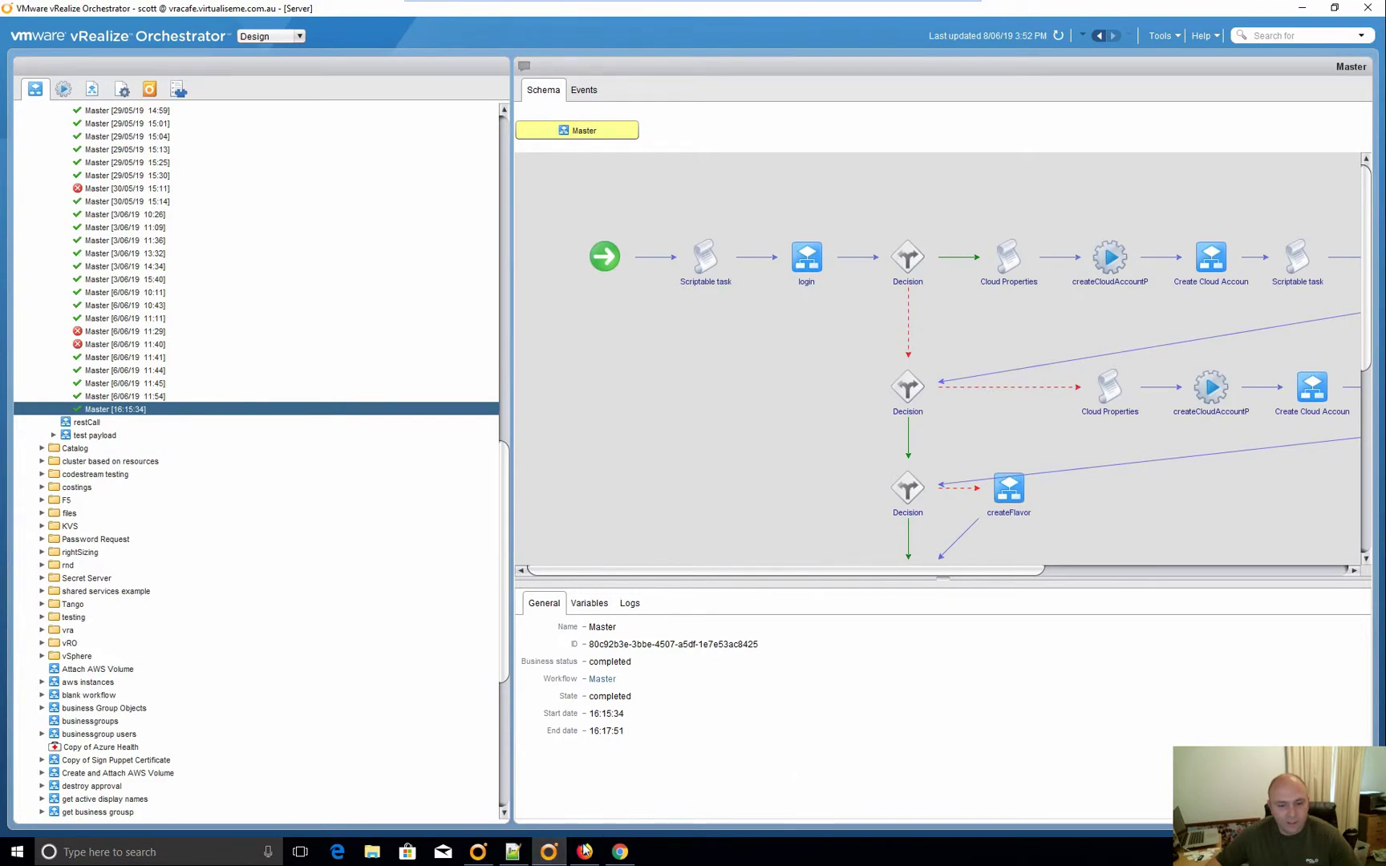
# Inspect the small and large flavor mappings without changes, then open the Linux image mapping
pyautogui.click(619, 857)
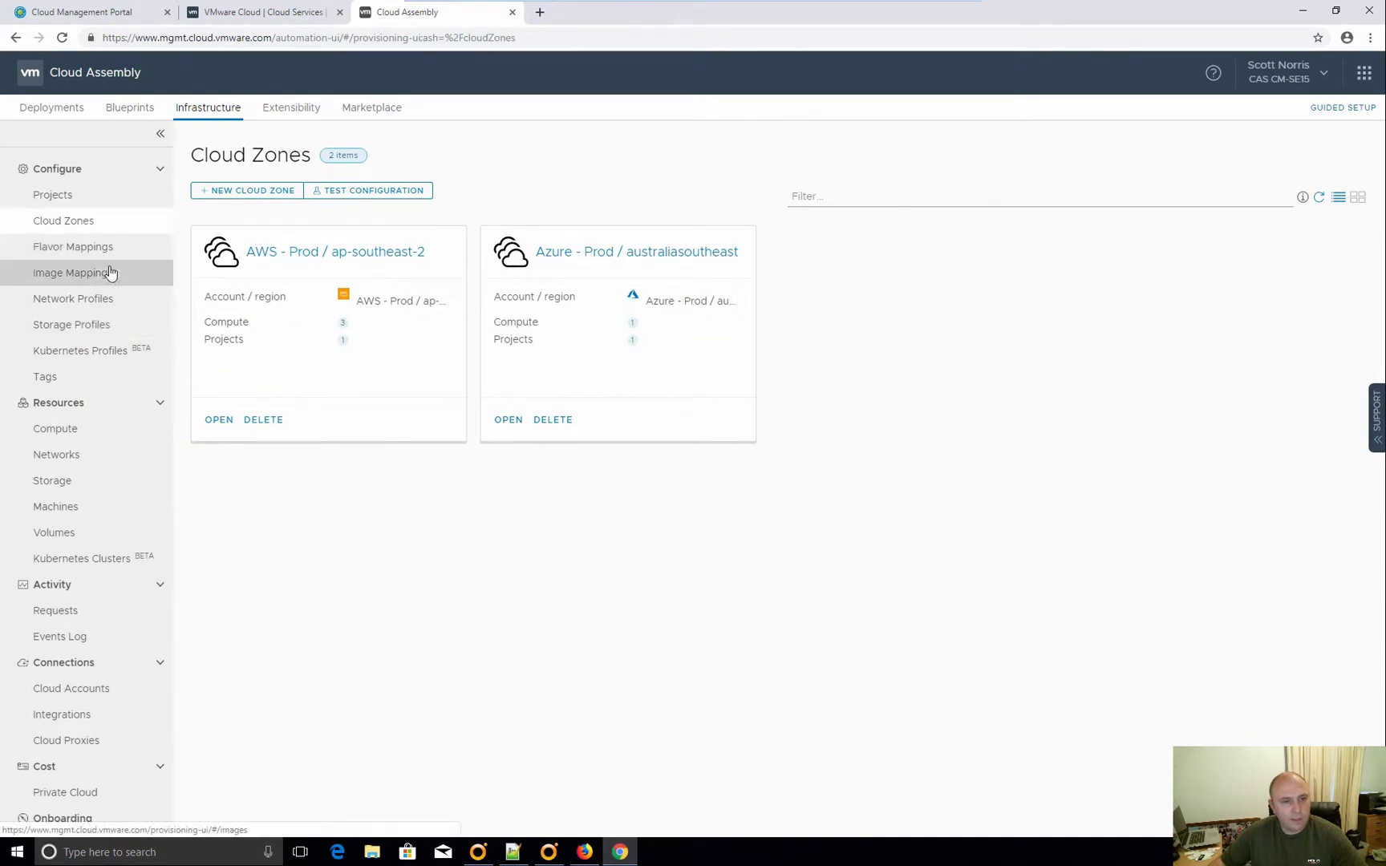
pyautogui.click(91, 248)
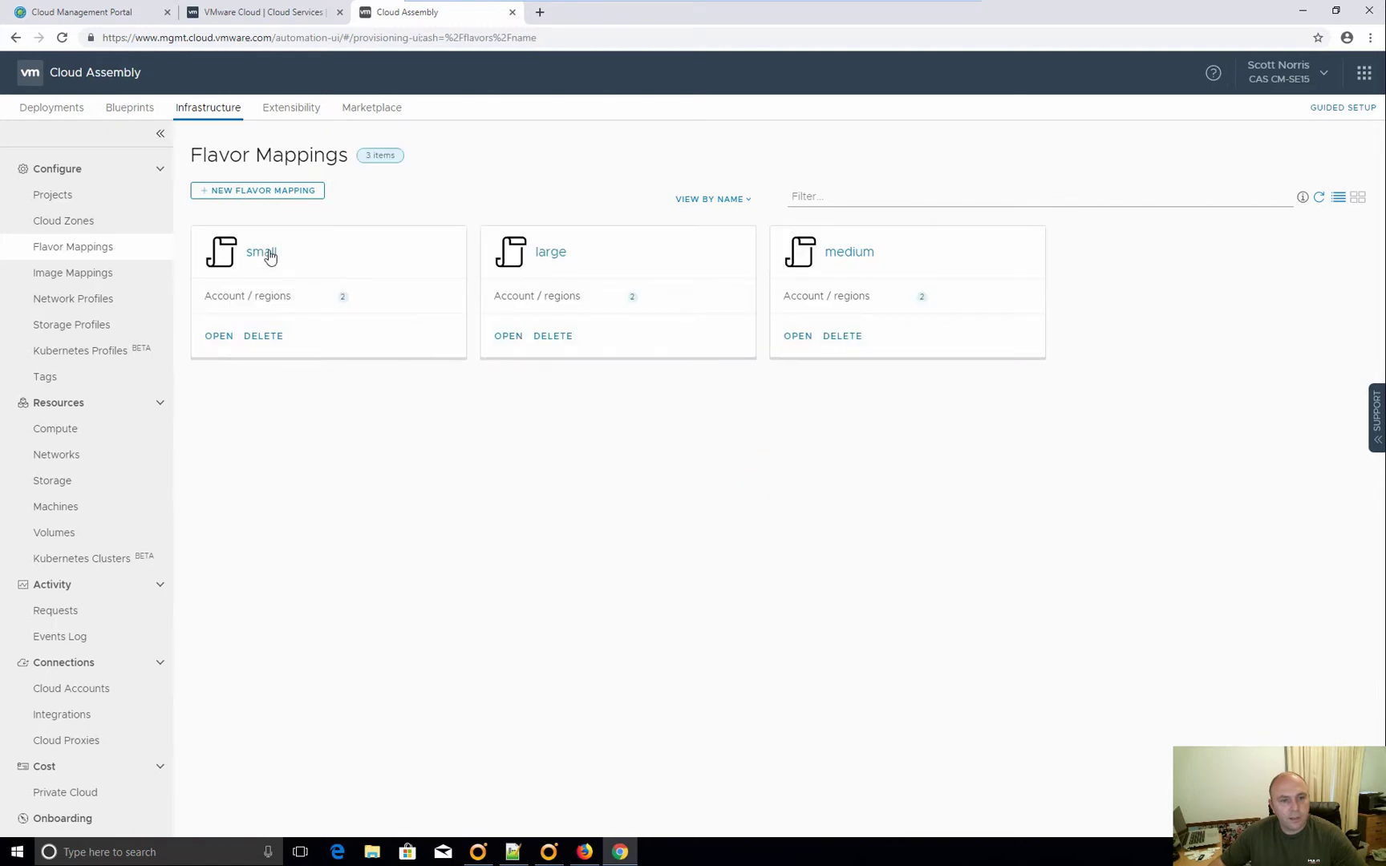
pyautogui.click(267, 256)
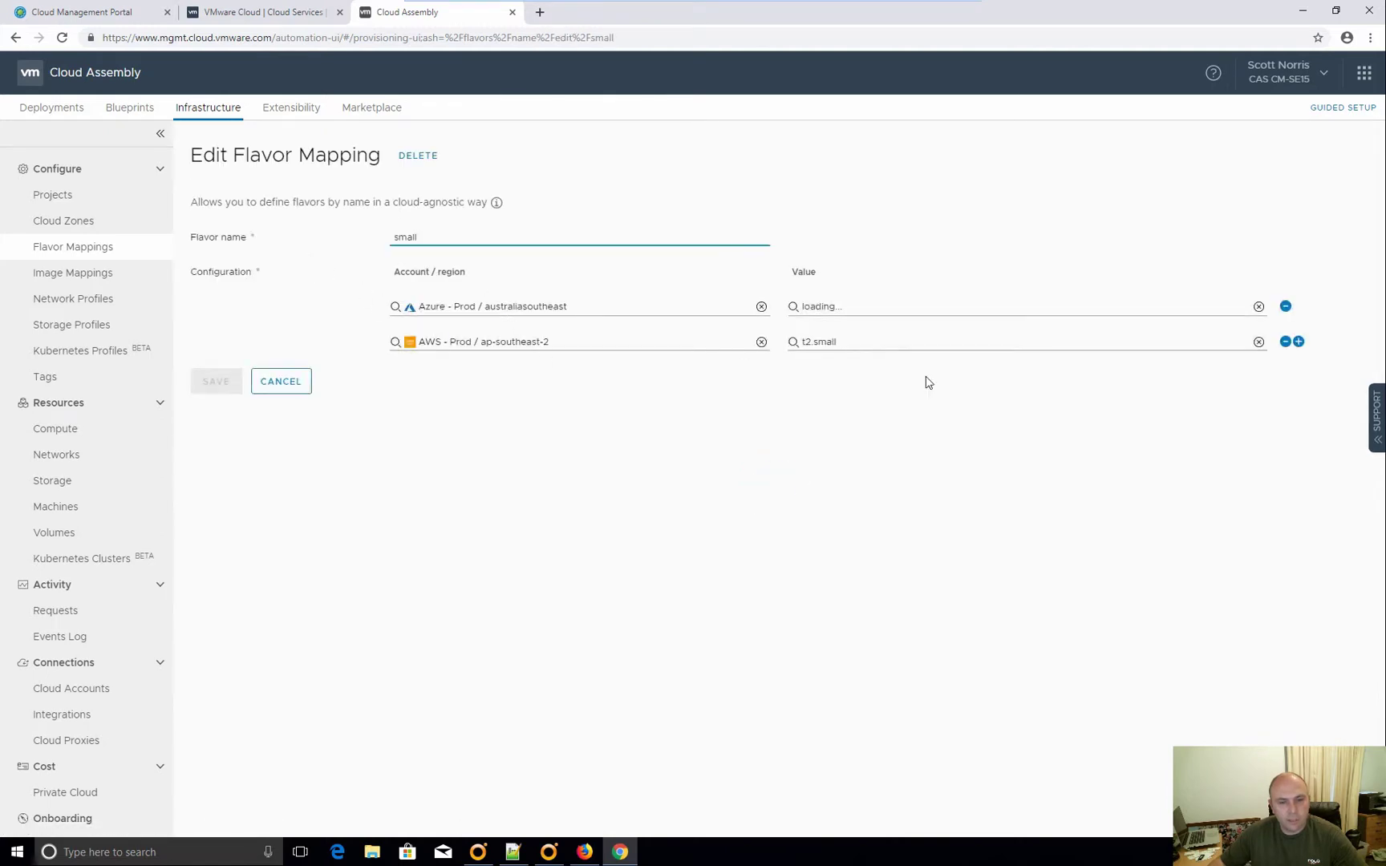
pyautogui.click(289, 382)
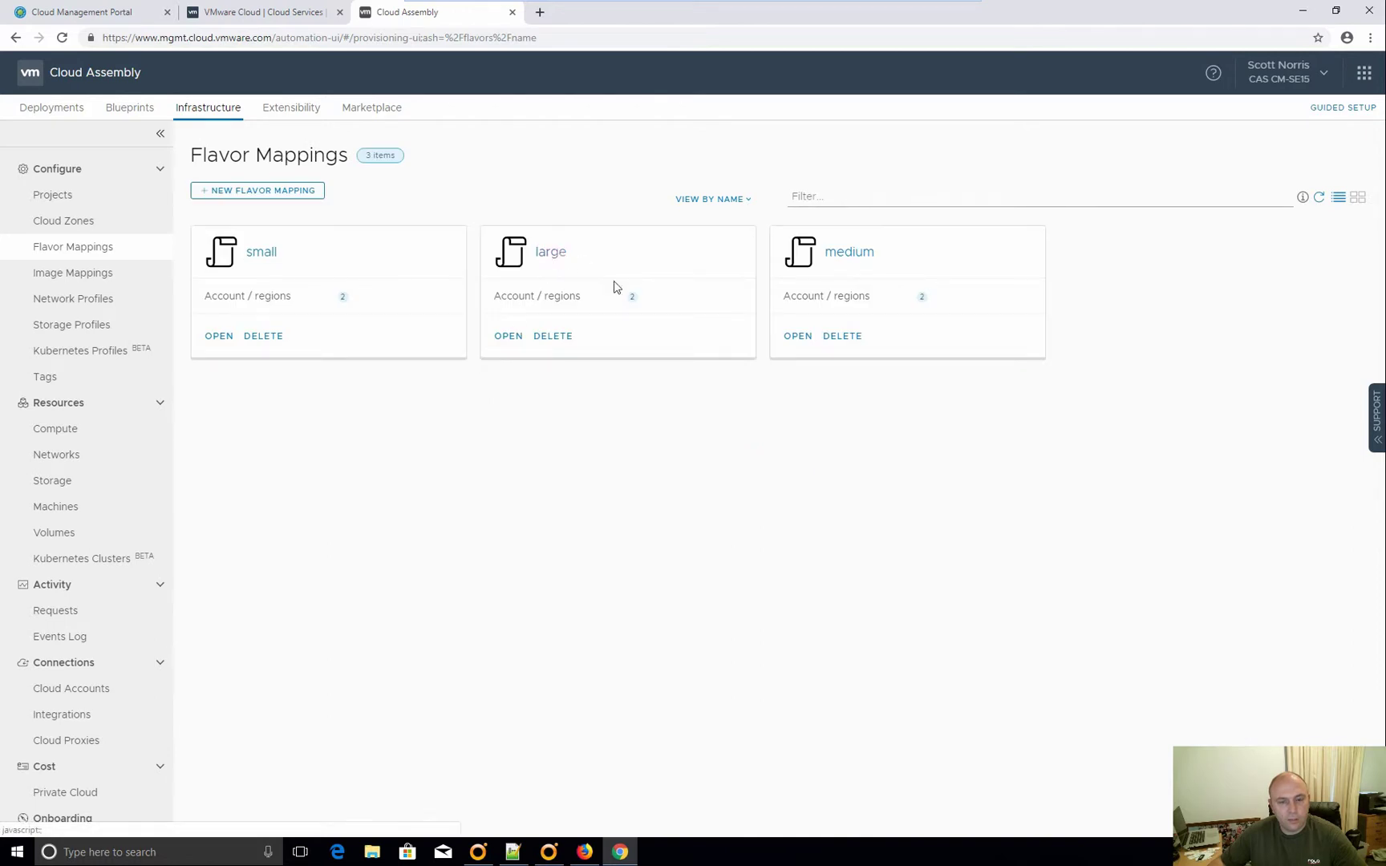
pyautogui.click(535, 277)
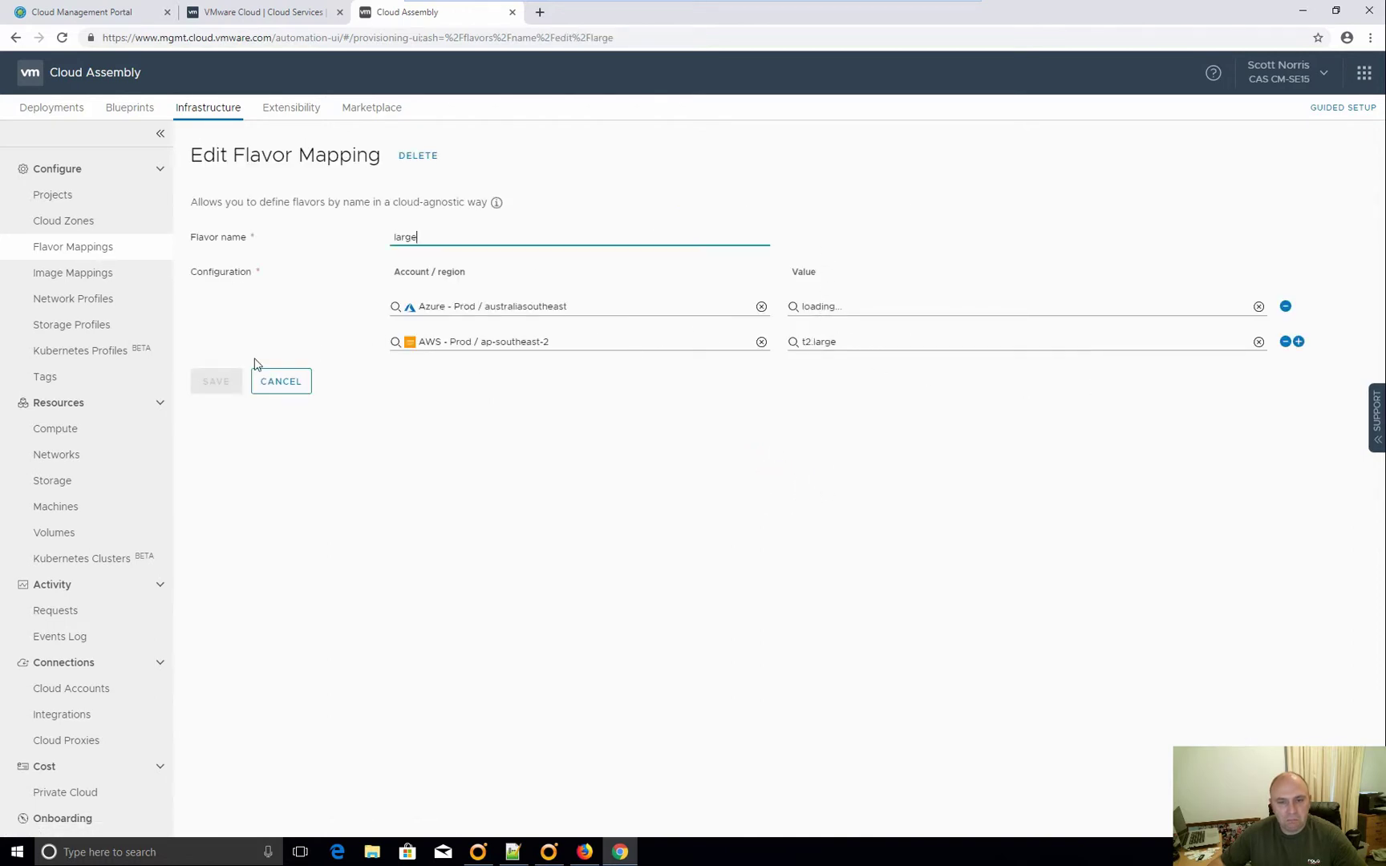
pyautogui.click(281, 382)
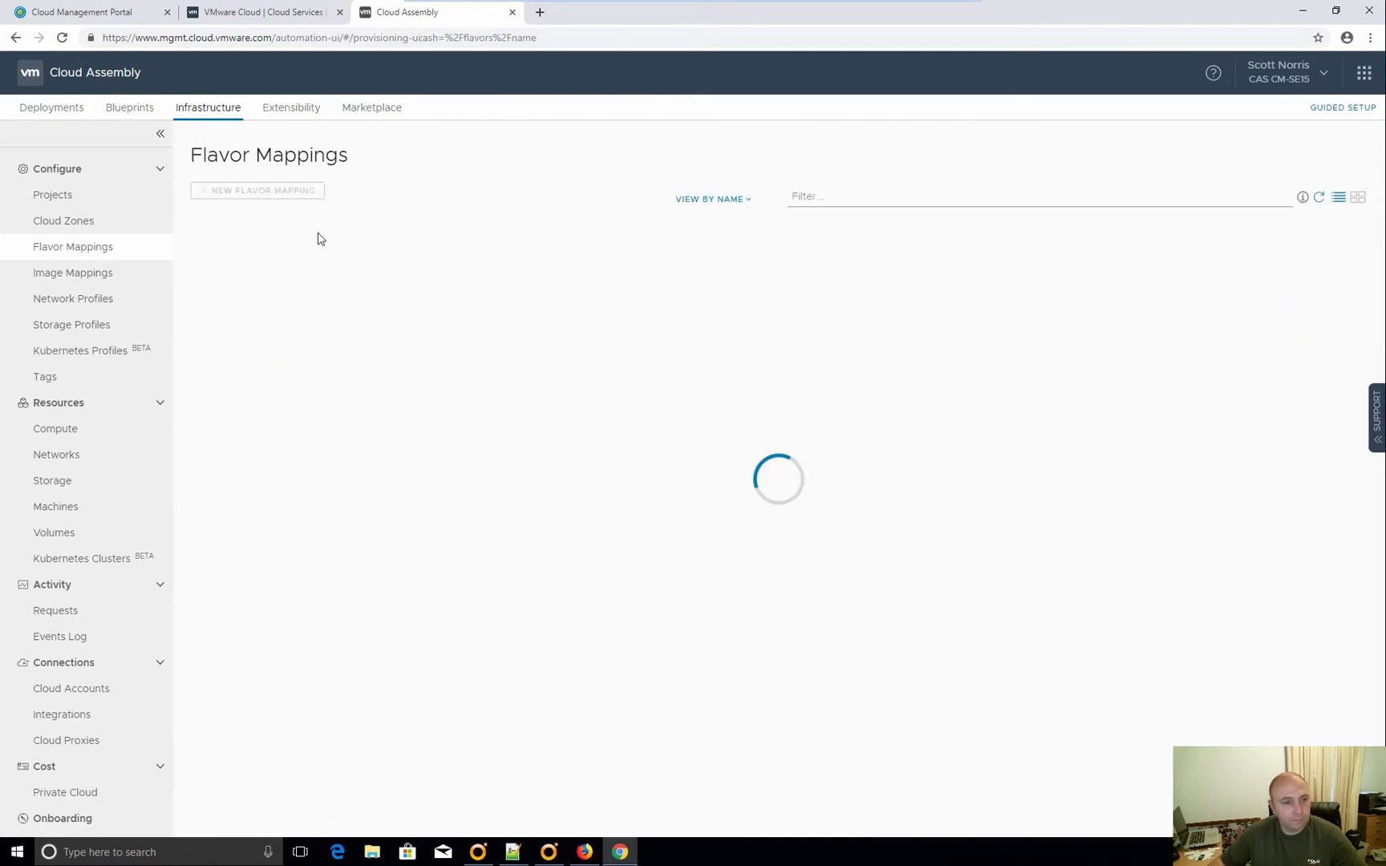
pyautogui.click(69, 272)
pyautogui.click(277, 252)
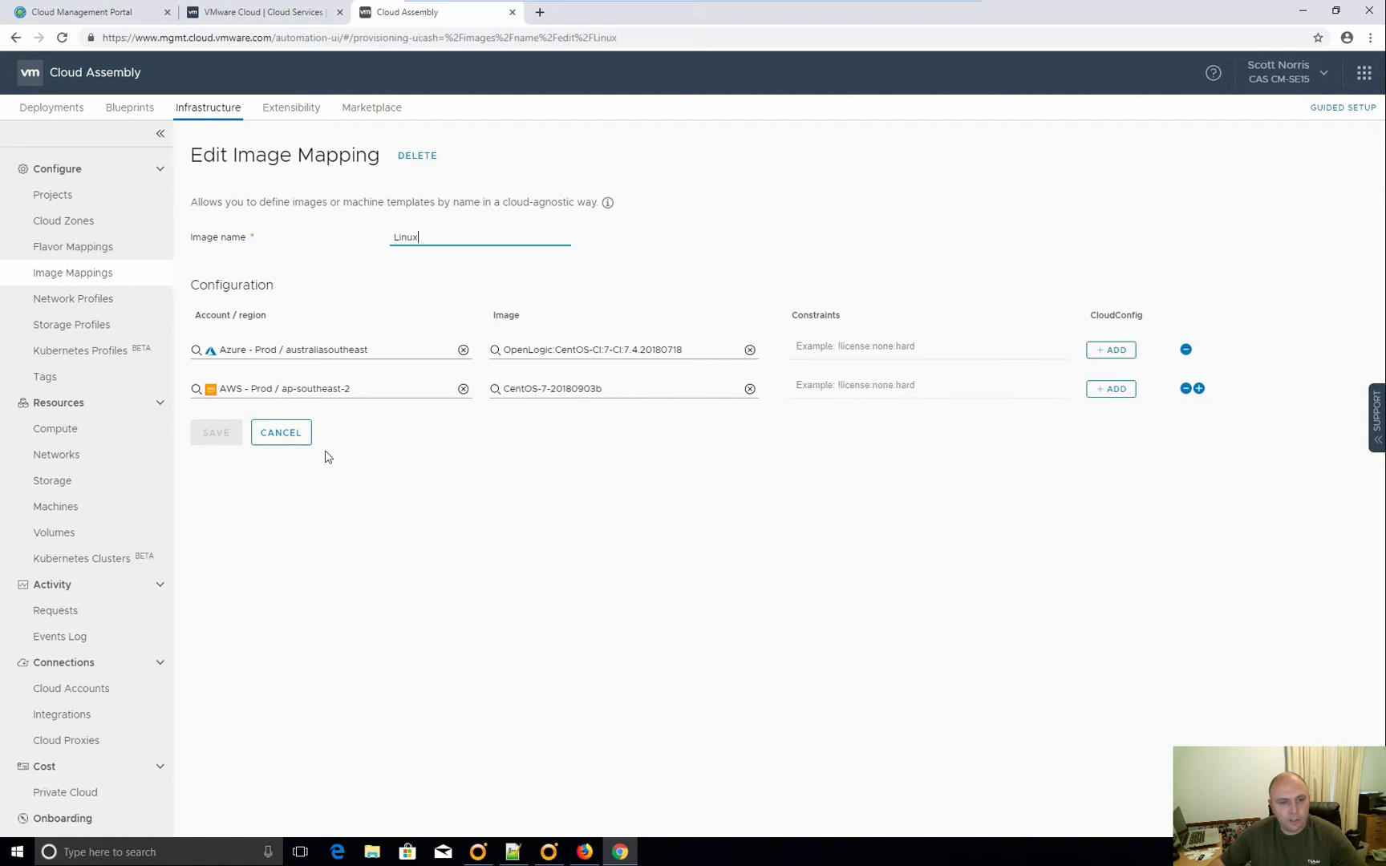
# Leave the Linux mapping and review the networks in the aws Prod Network profile
pyautogui.click(287, 440)
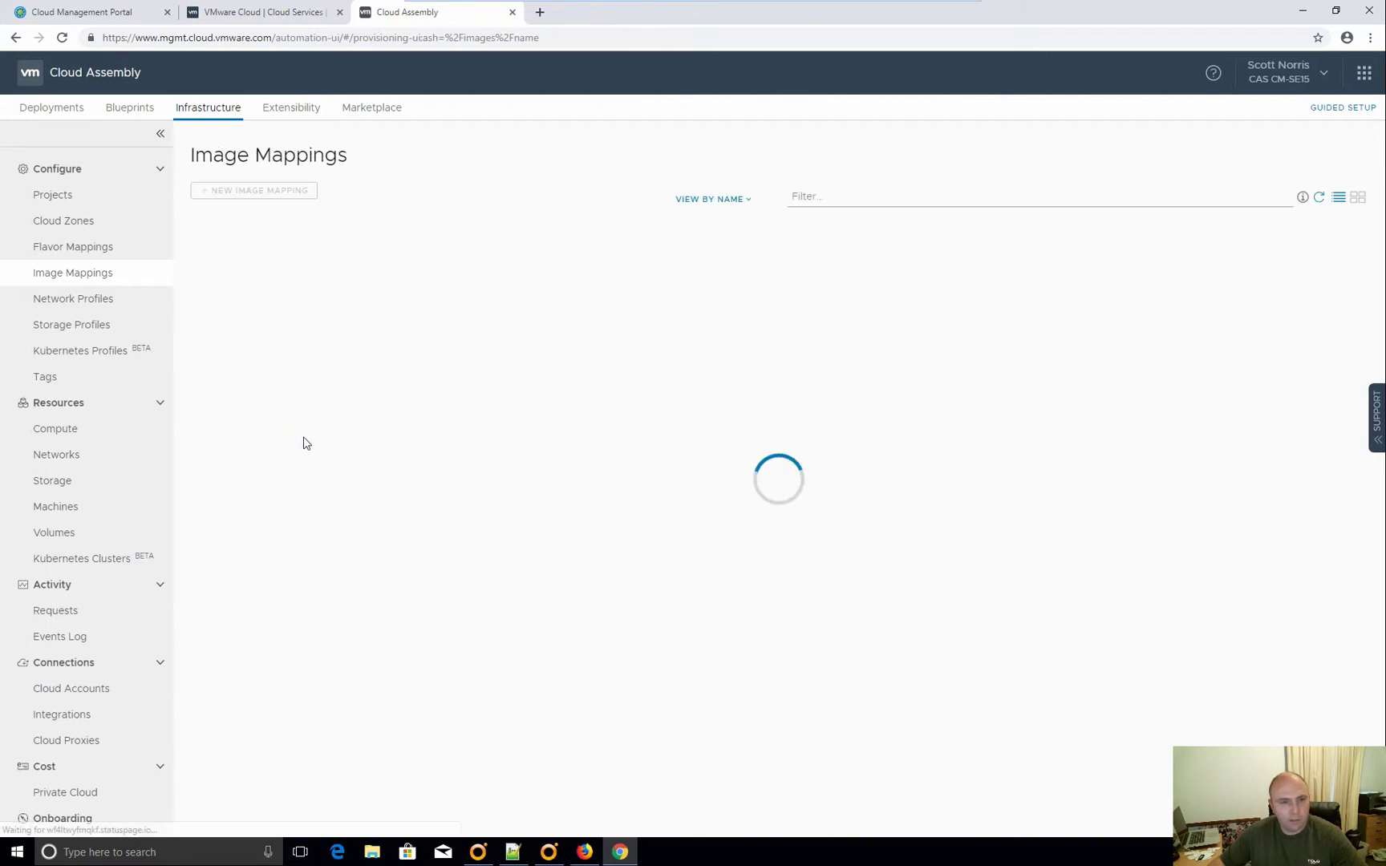
pyautogui.click(45, 305)
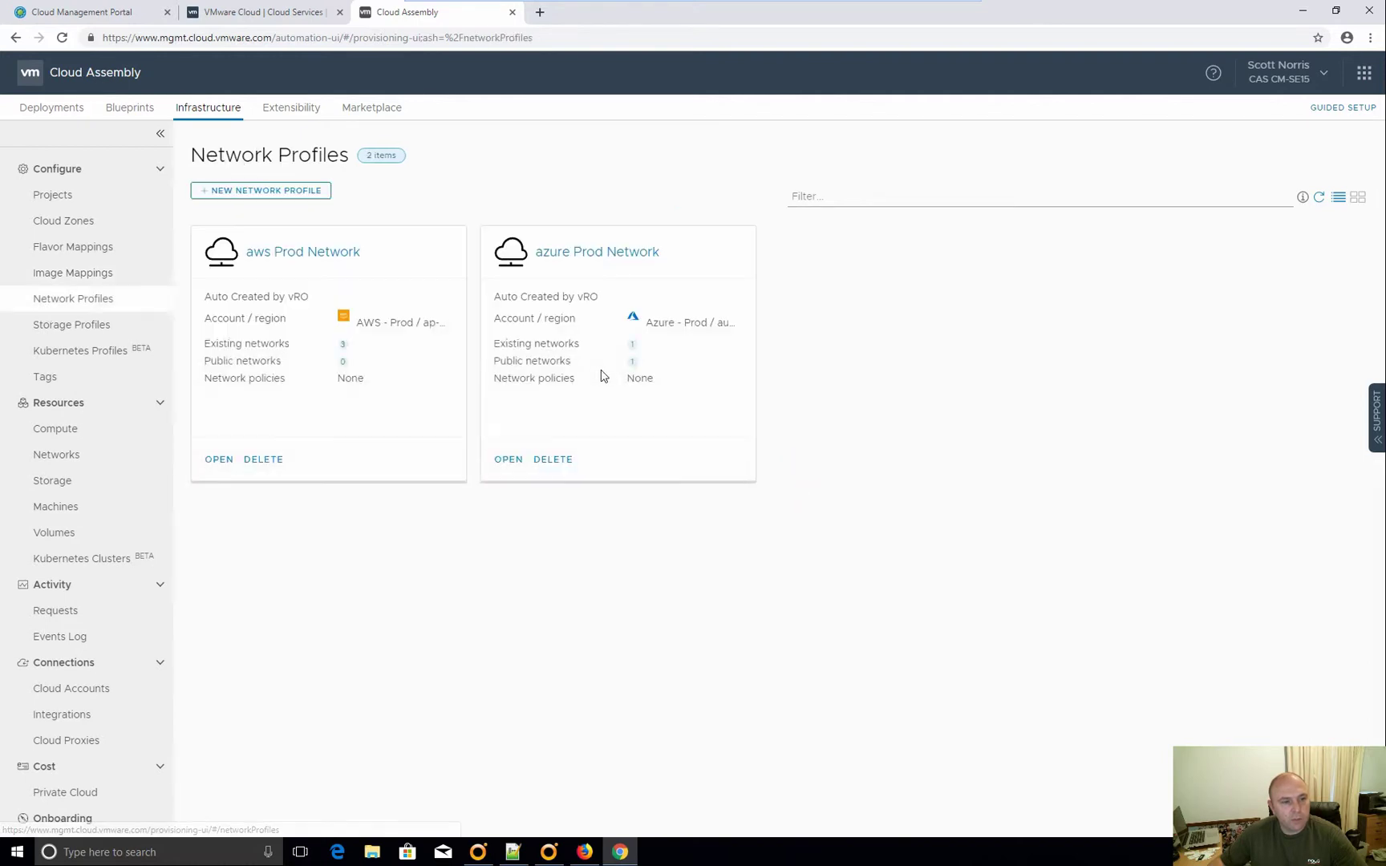
pyautogui.click(329, 253)
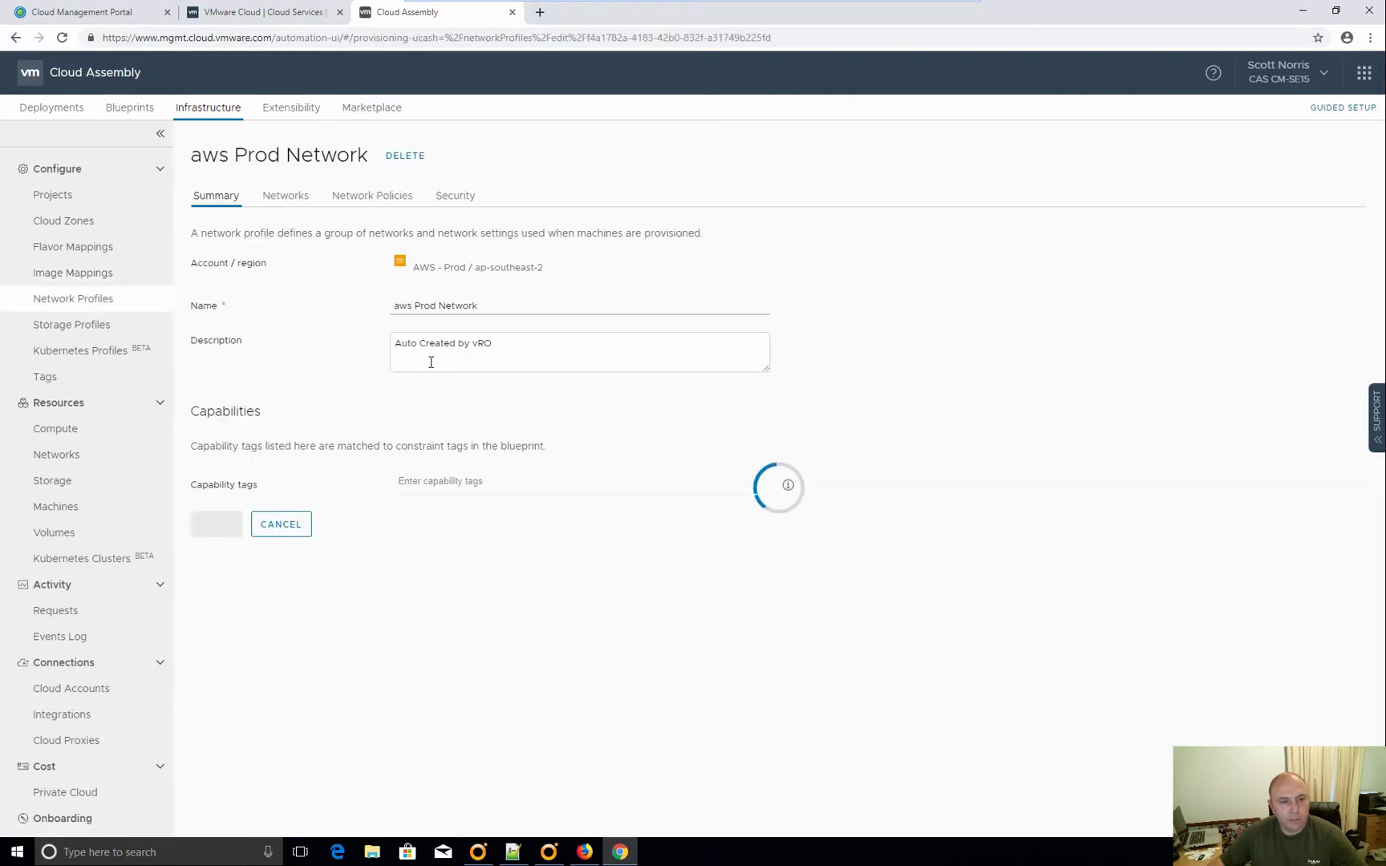
pyautogui.moveTo(461, 370); pyautogui.dragTo(360, 345)
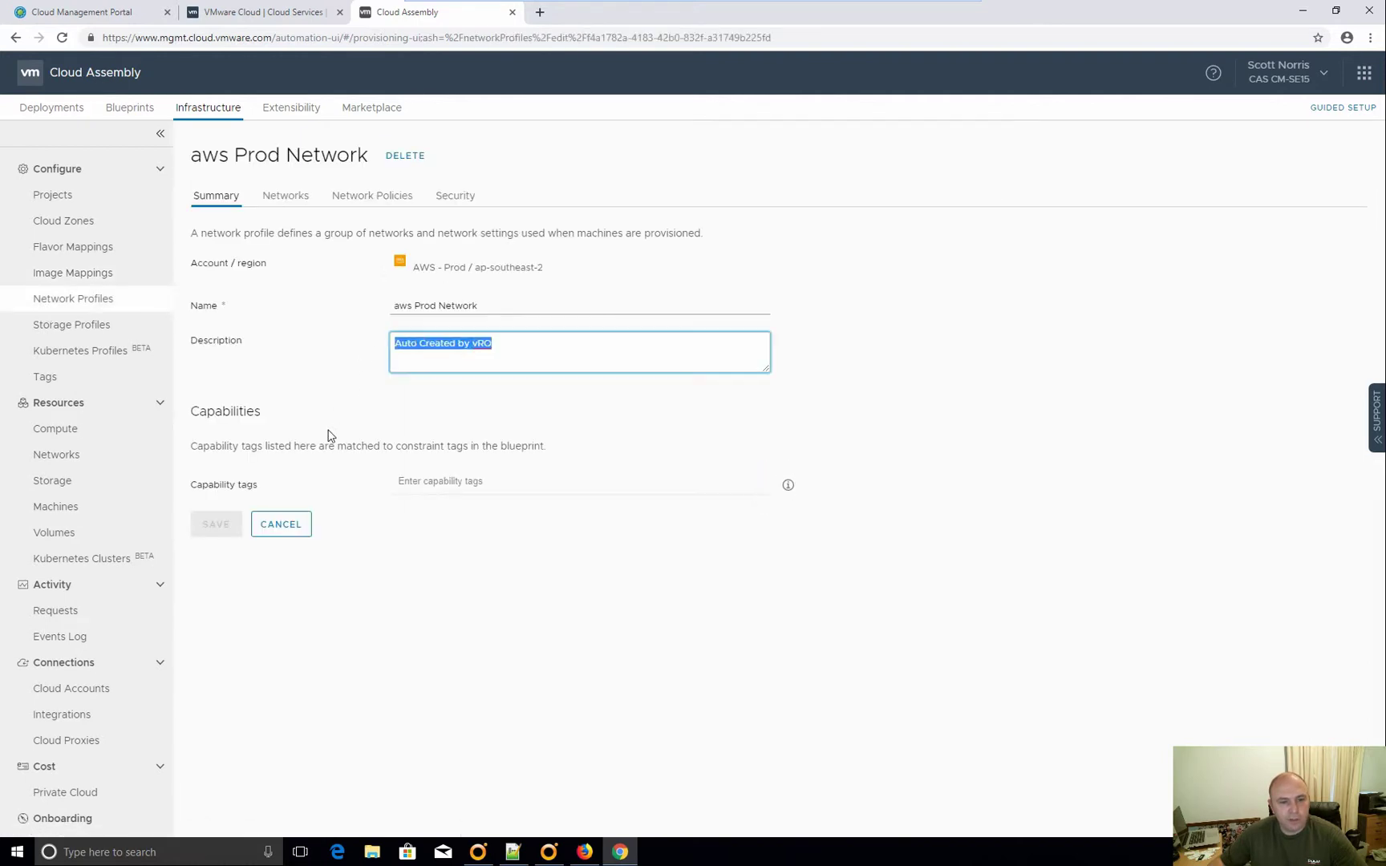
pyautogui.click(275, 198)
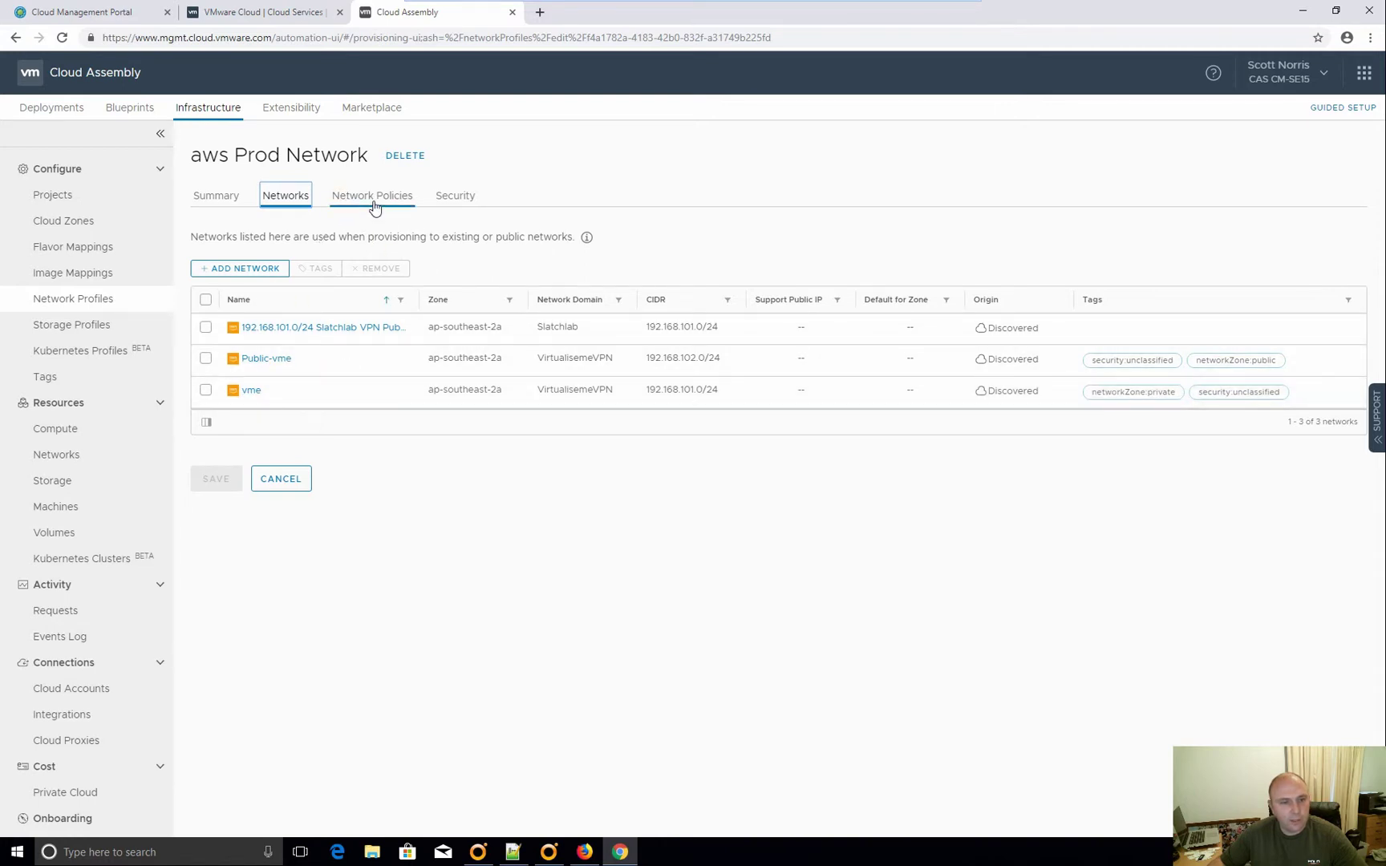
pyautogui.click(275, 477)
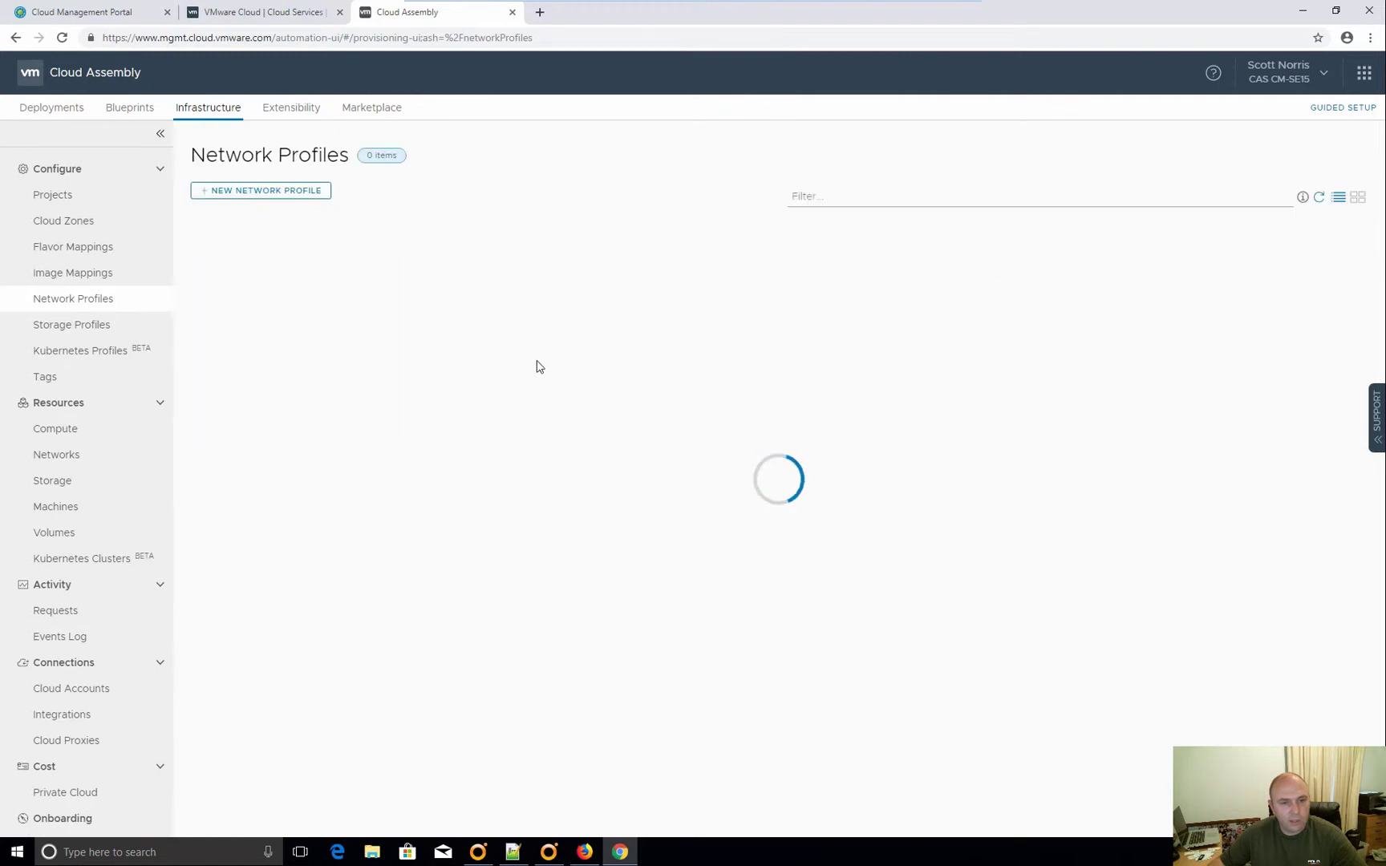
# Review the azure Prod Network profile's networks and summary, then close it unsaved
pyautogui.click(575, 253)
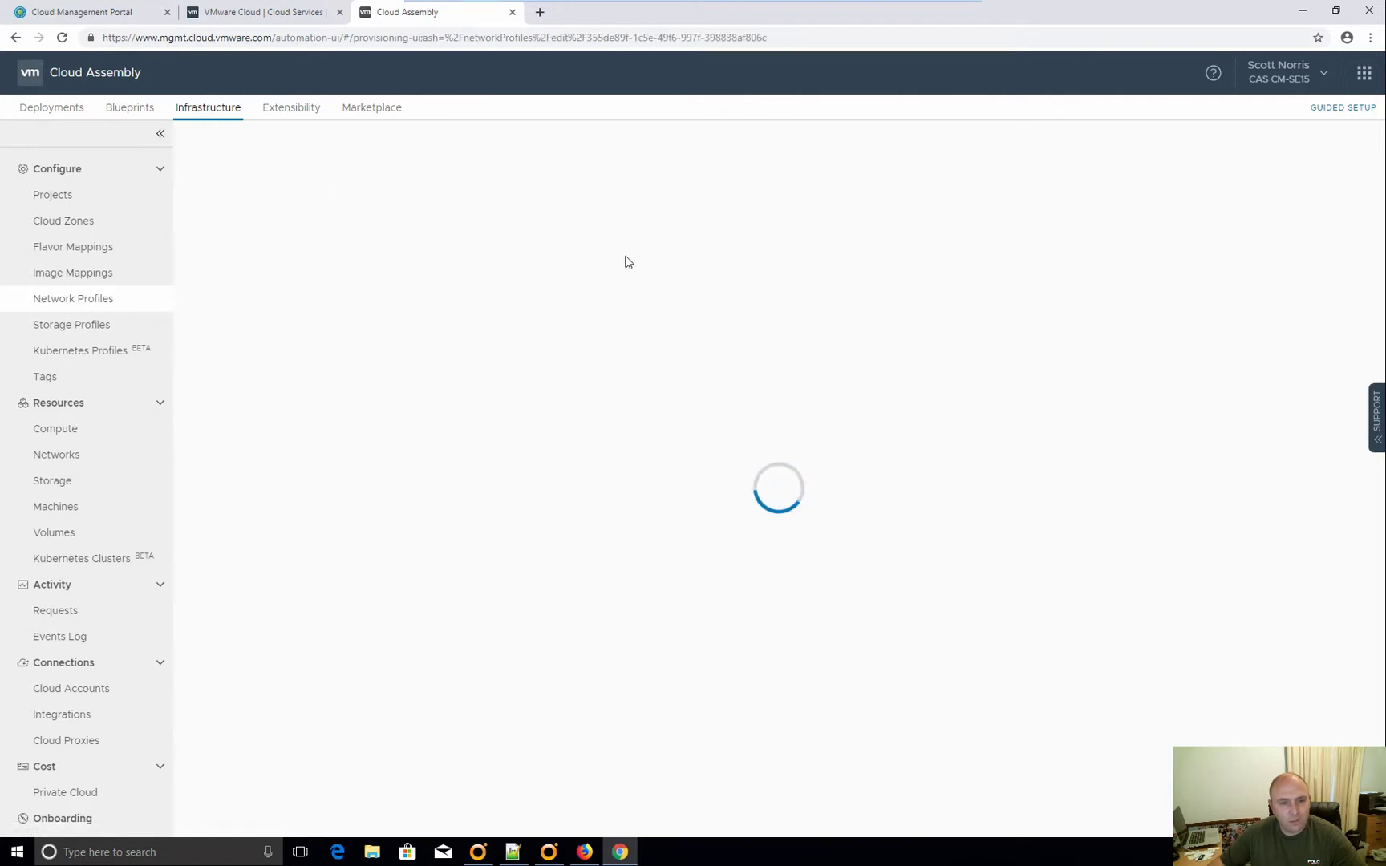
pyautogui.click(295, 197)
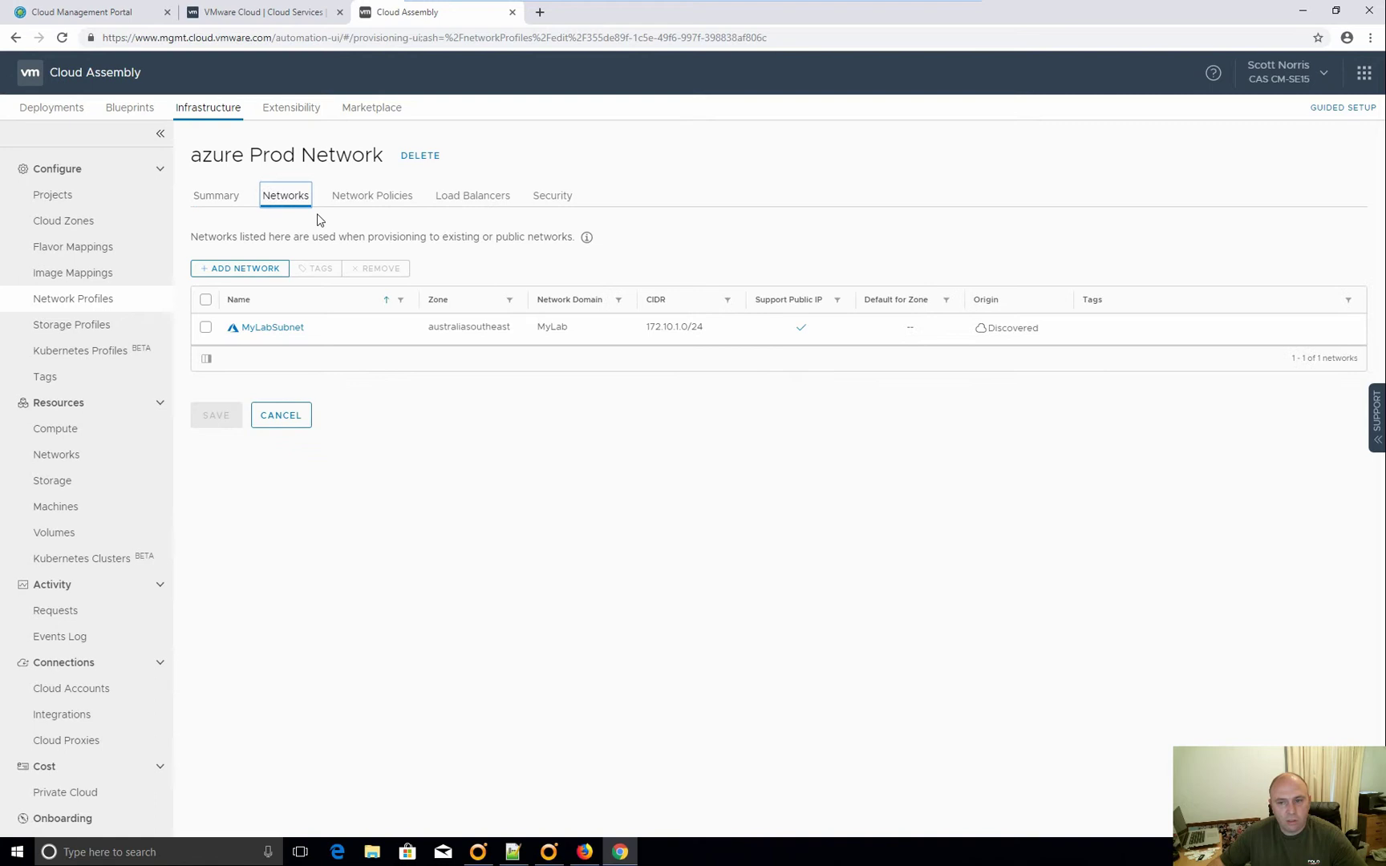
pyautogui.click(219, 196)
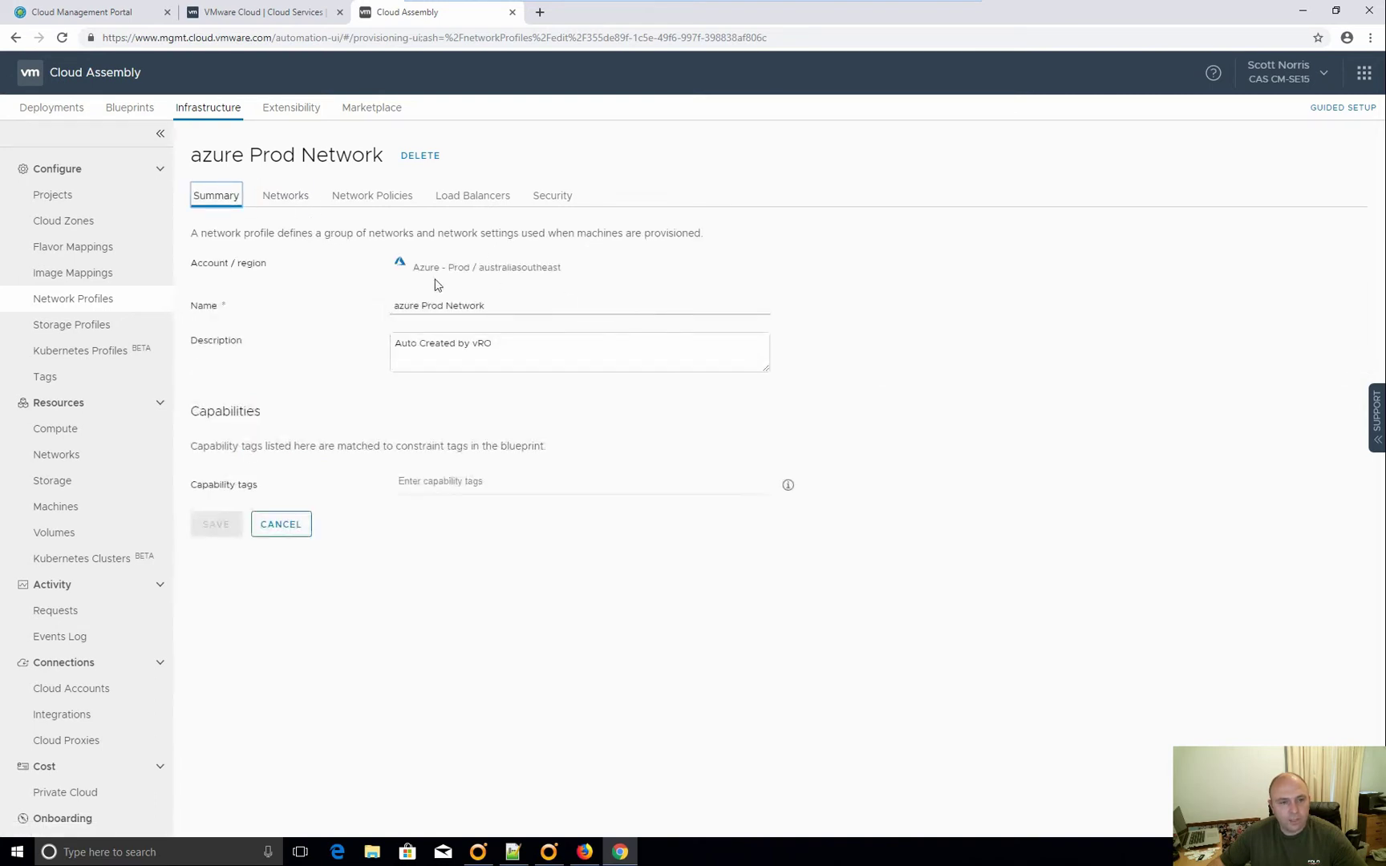
pyautogui.click(291, 525)
# Review the Azure - Prod storage profiles, including AZURE Dev without saving, then the AWS - Prod profiles
pyautogui.click(64, 324)
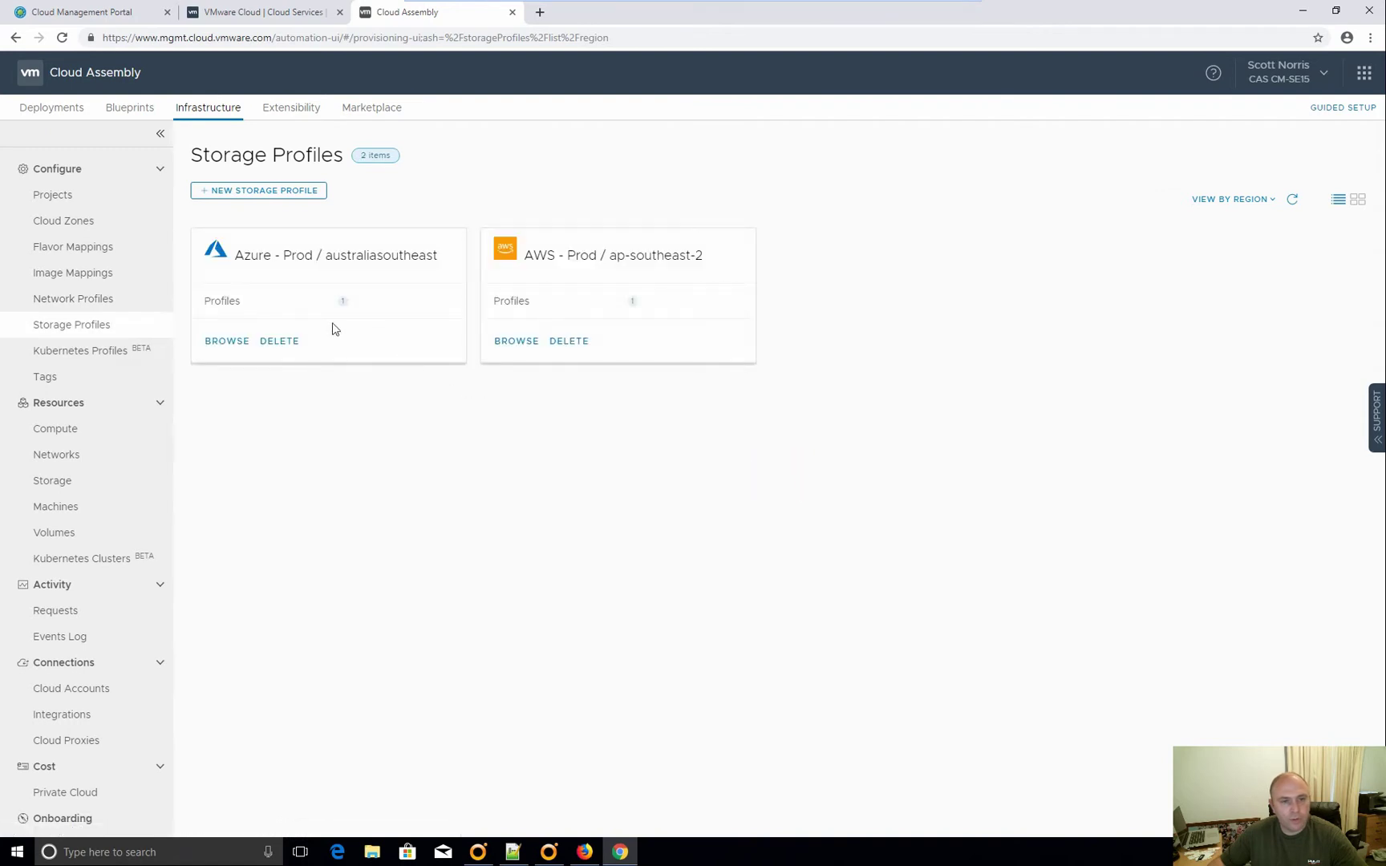
pyautogui.click(290, 258)
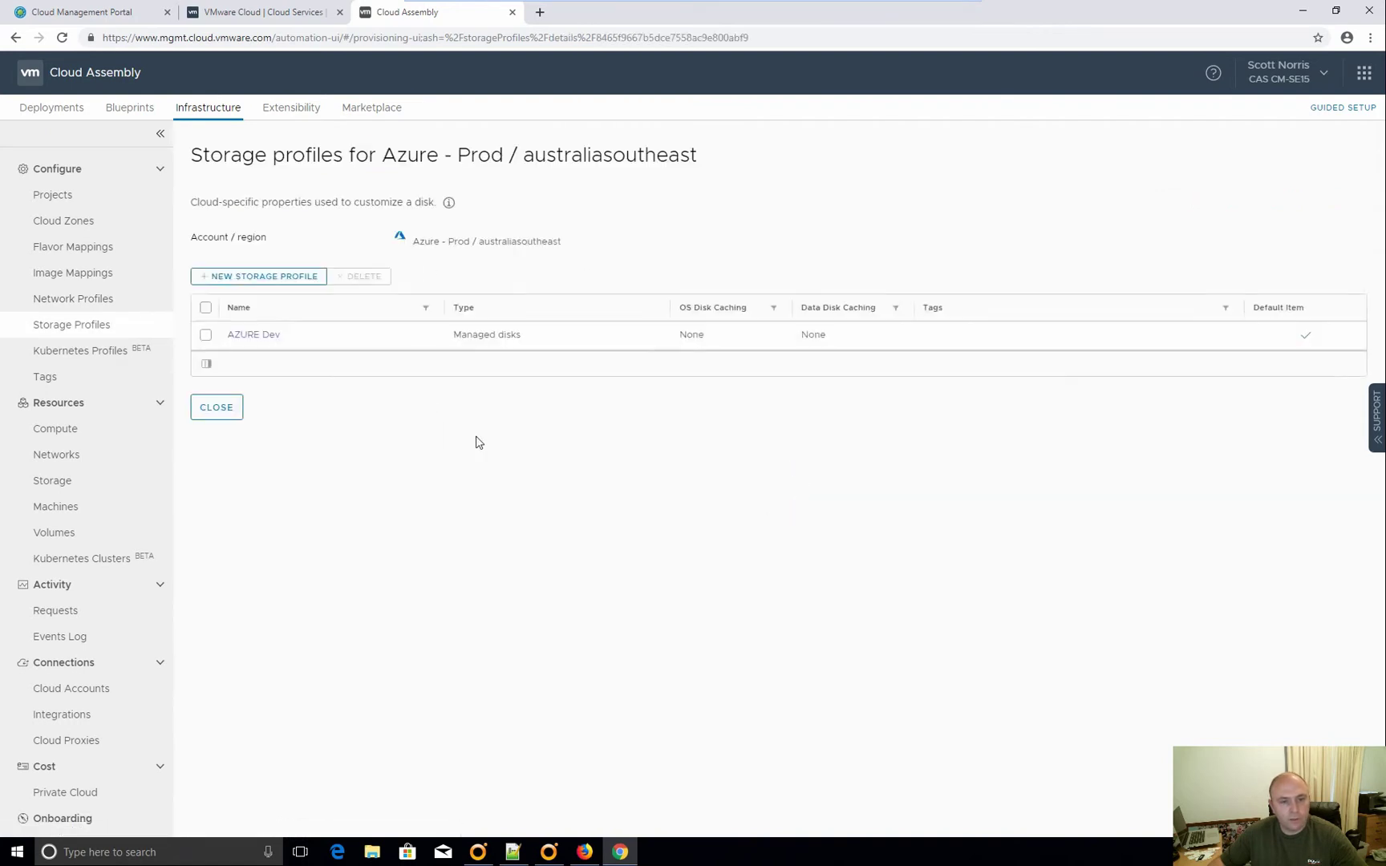
pyautogui.click(264, 343)
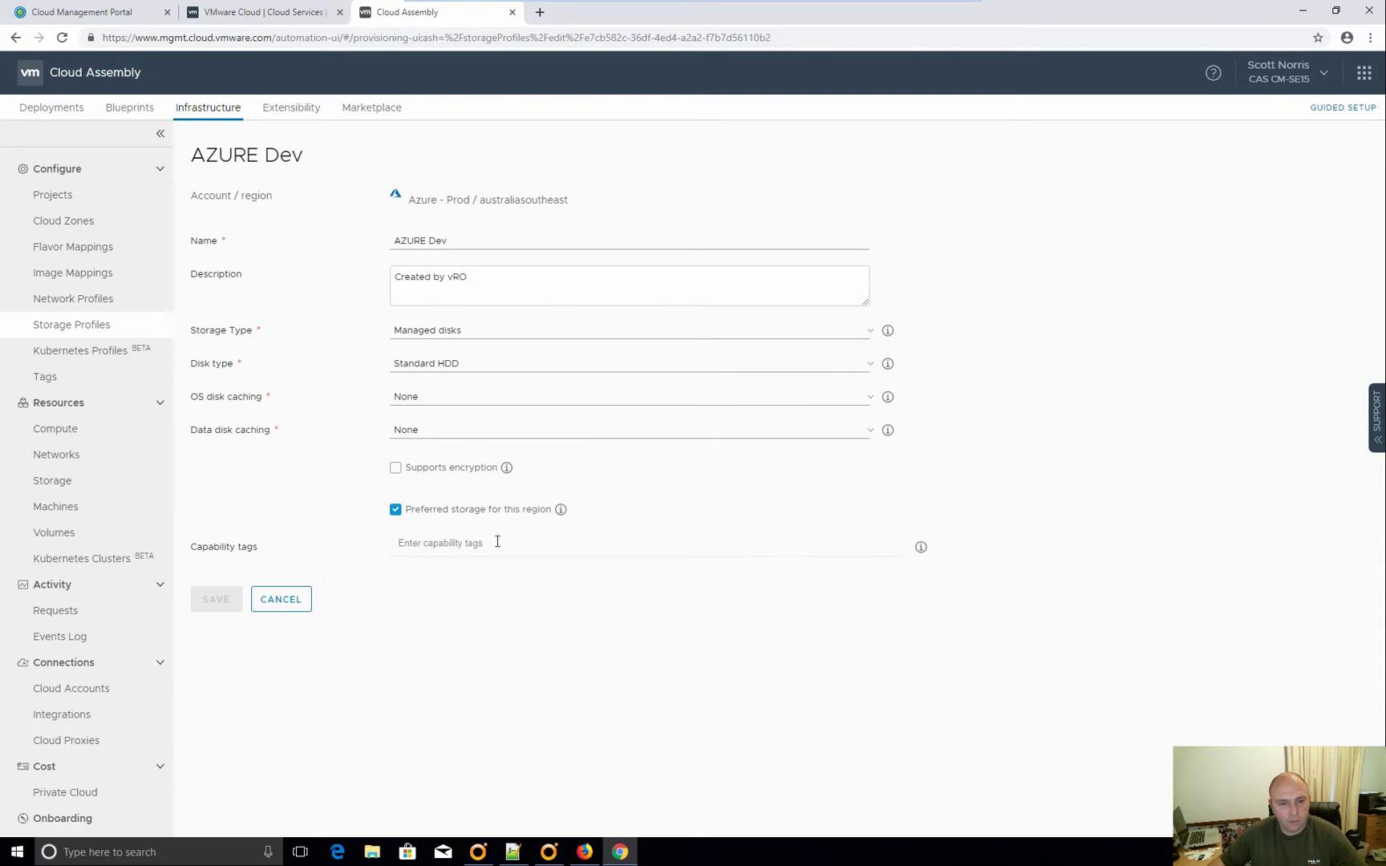
pyautogui.click(289, 607)
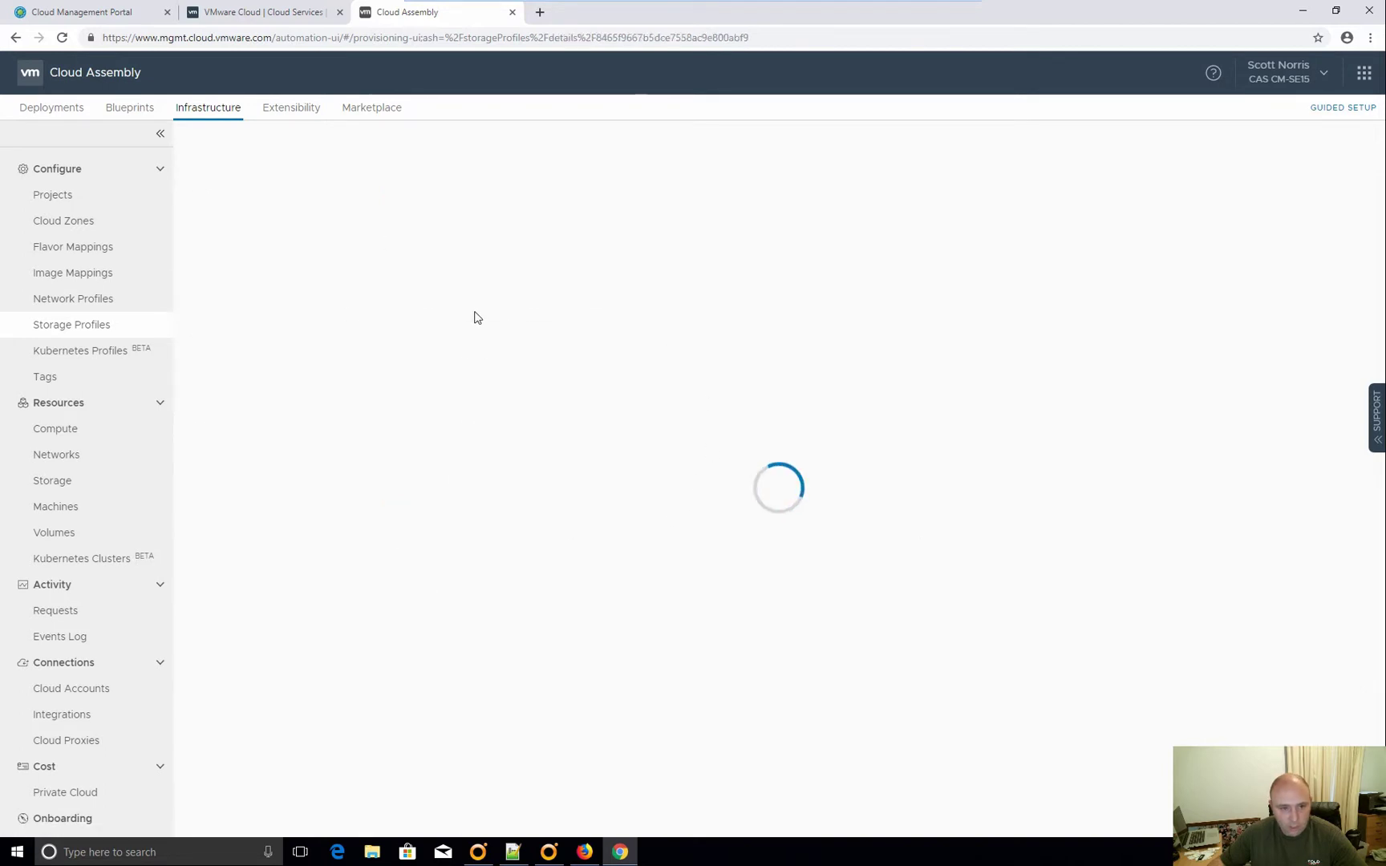
pyautogui.click(217, 410)
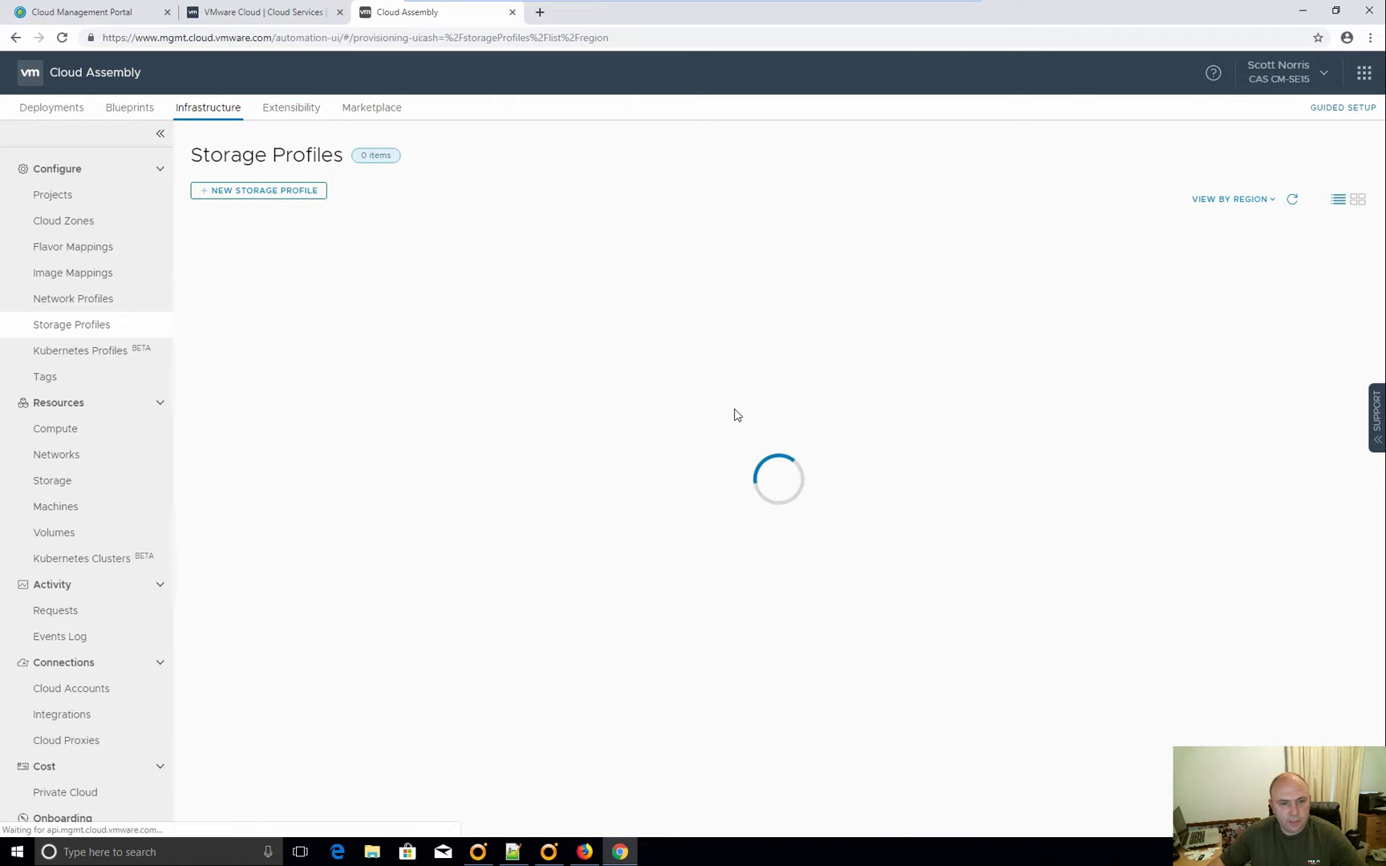
pyautogui.click(542, 256)
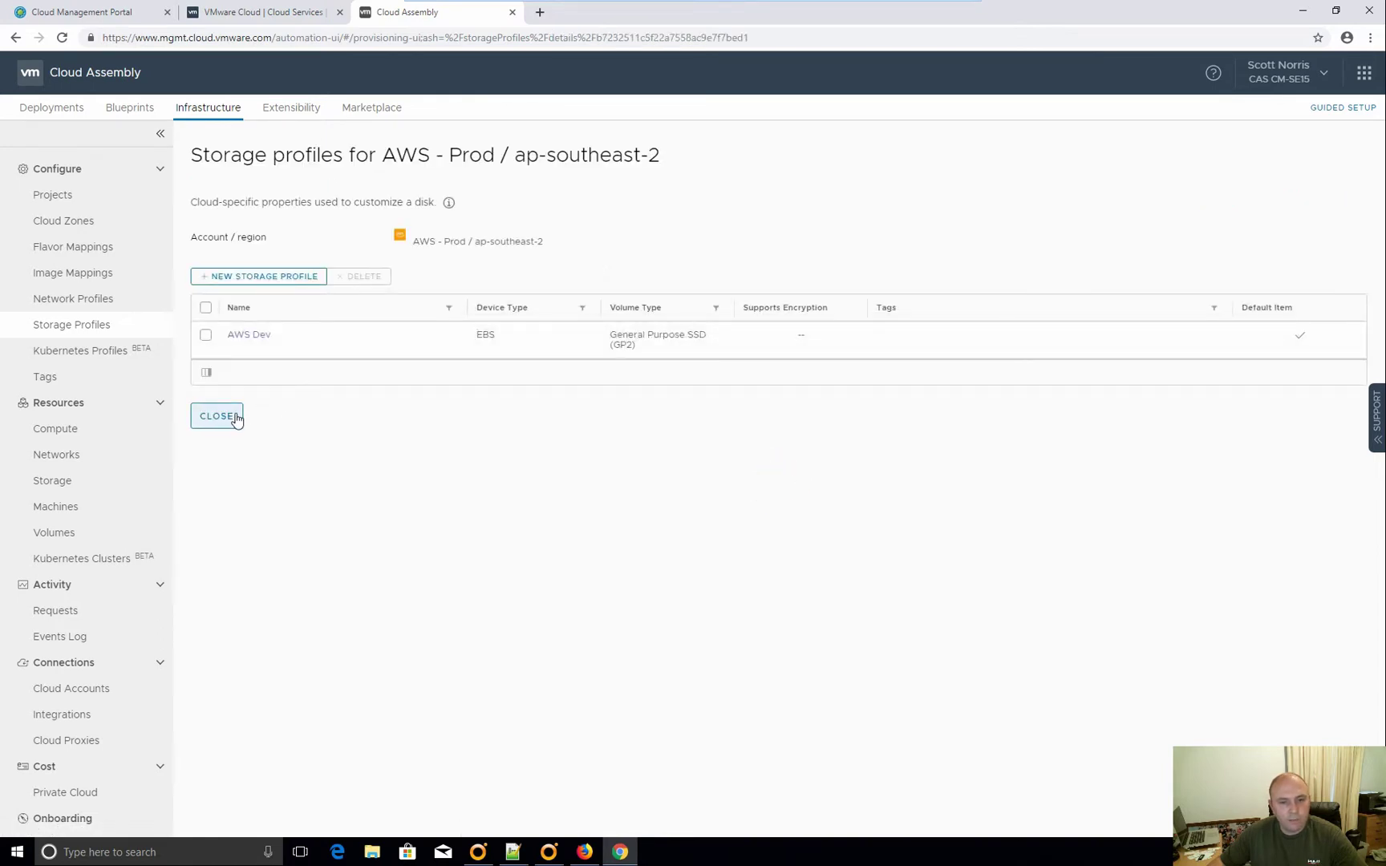
pyautogui.click(237, 417)
# Open Project X, check its users, and view its AWS - Prod and Azure - Prod cloud zones
pyautogui.click(31, 197)
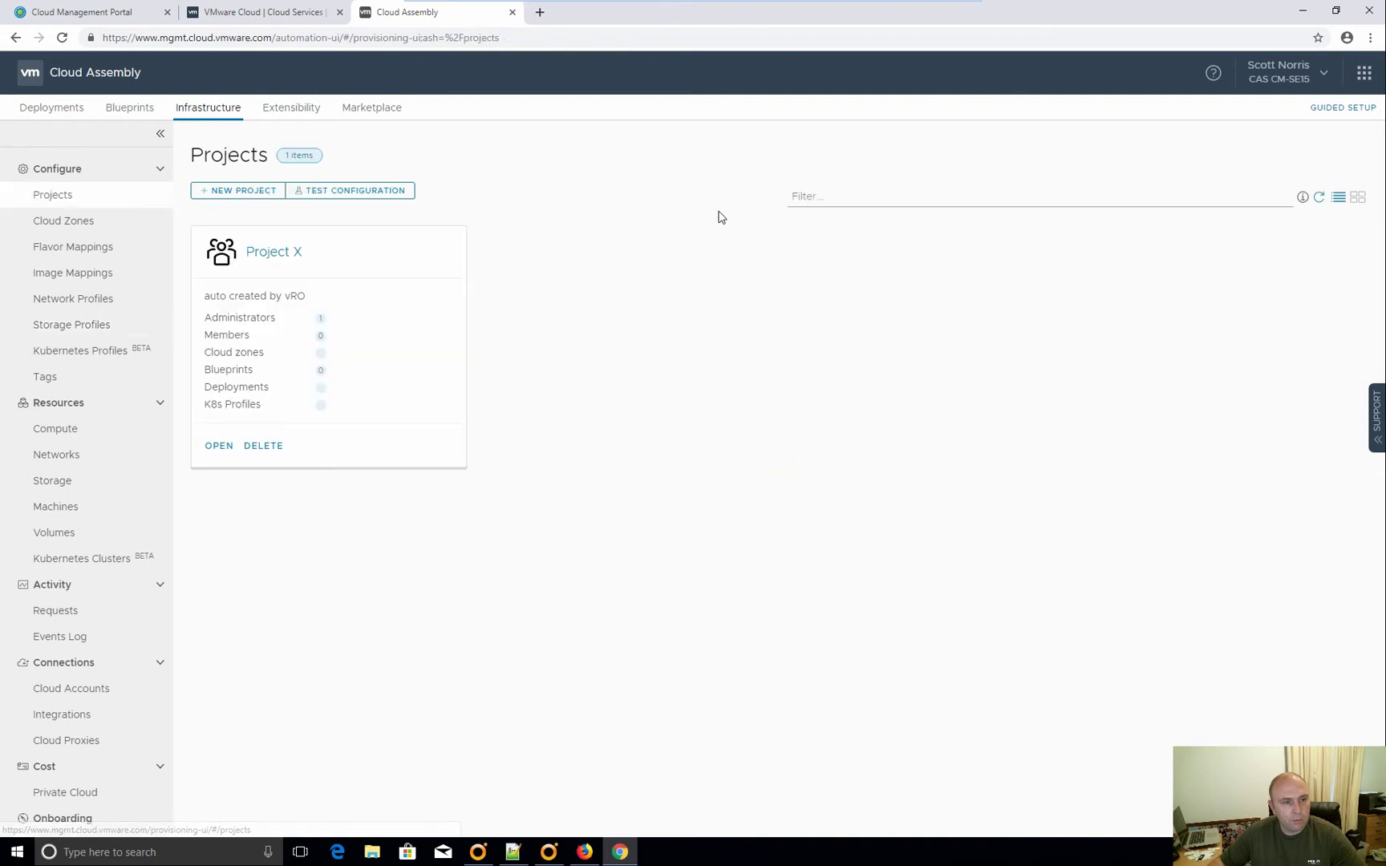
pyautogui.click(289, 253)
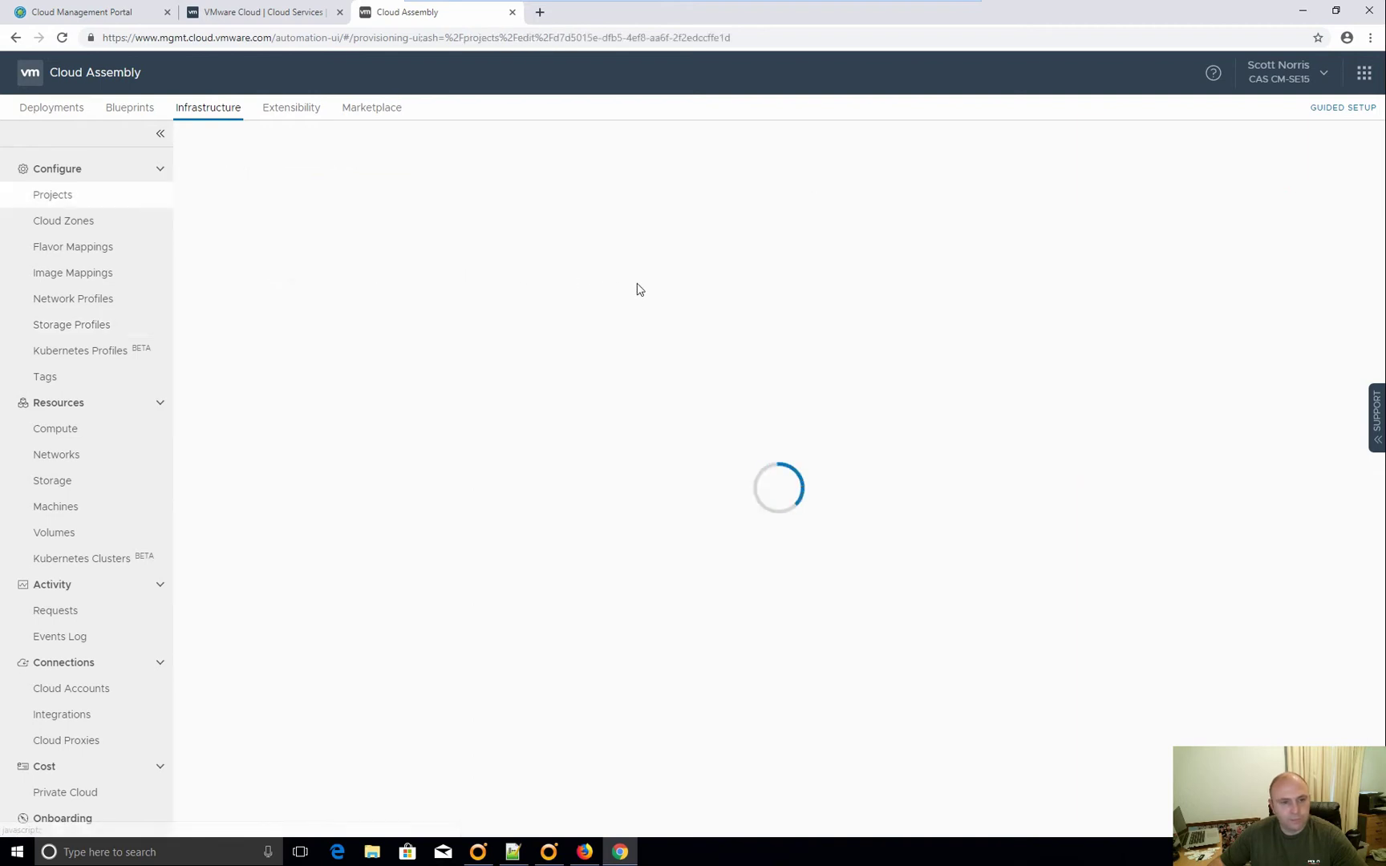
pyautogui.click(281, 192)
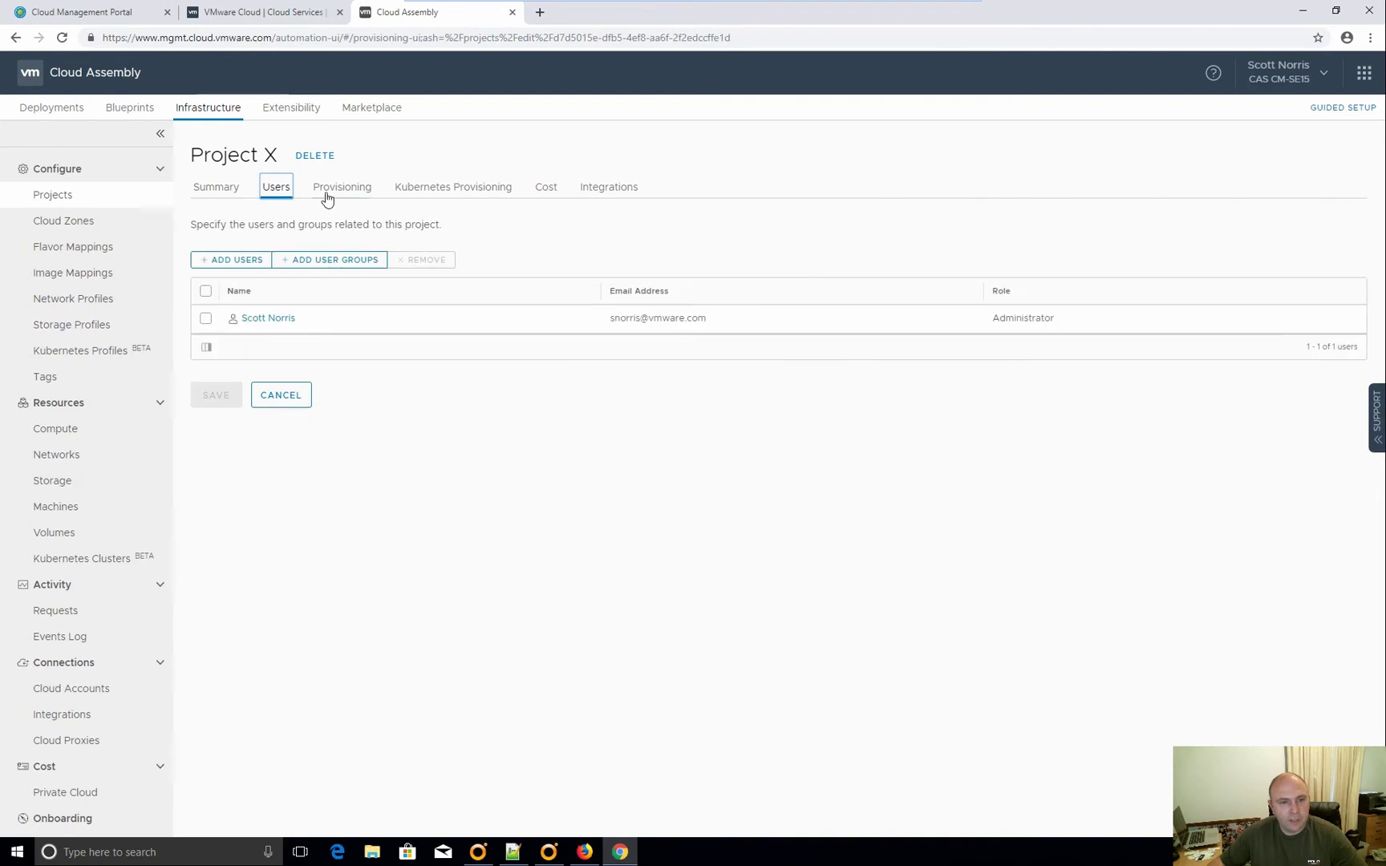
pyautogui.click(329, 191)
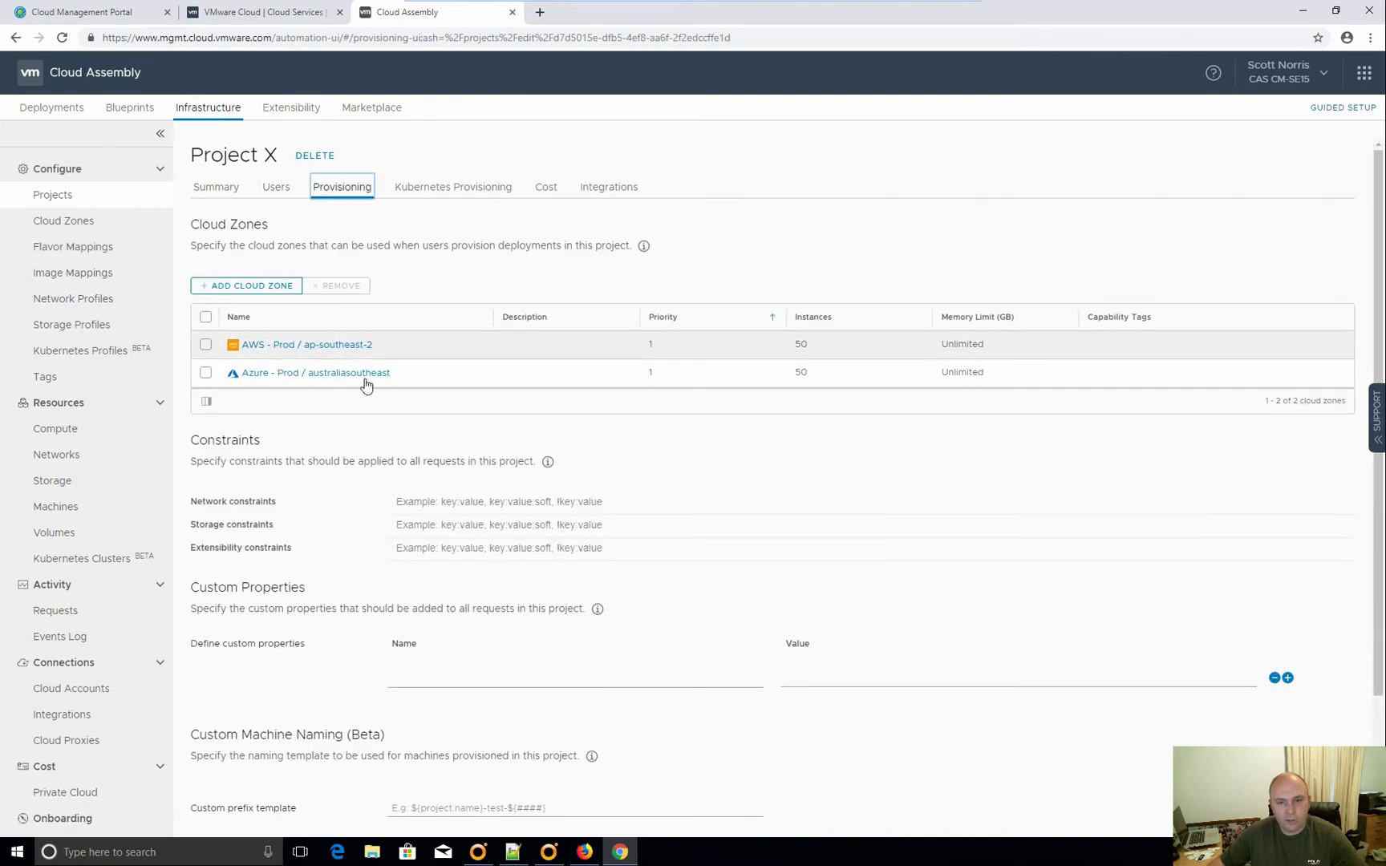
pyautogui.scroll(-2, 728, 544)
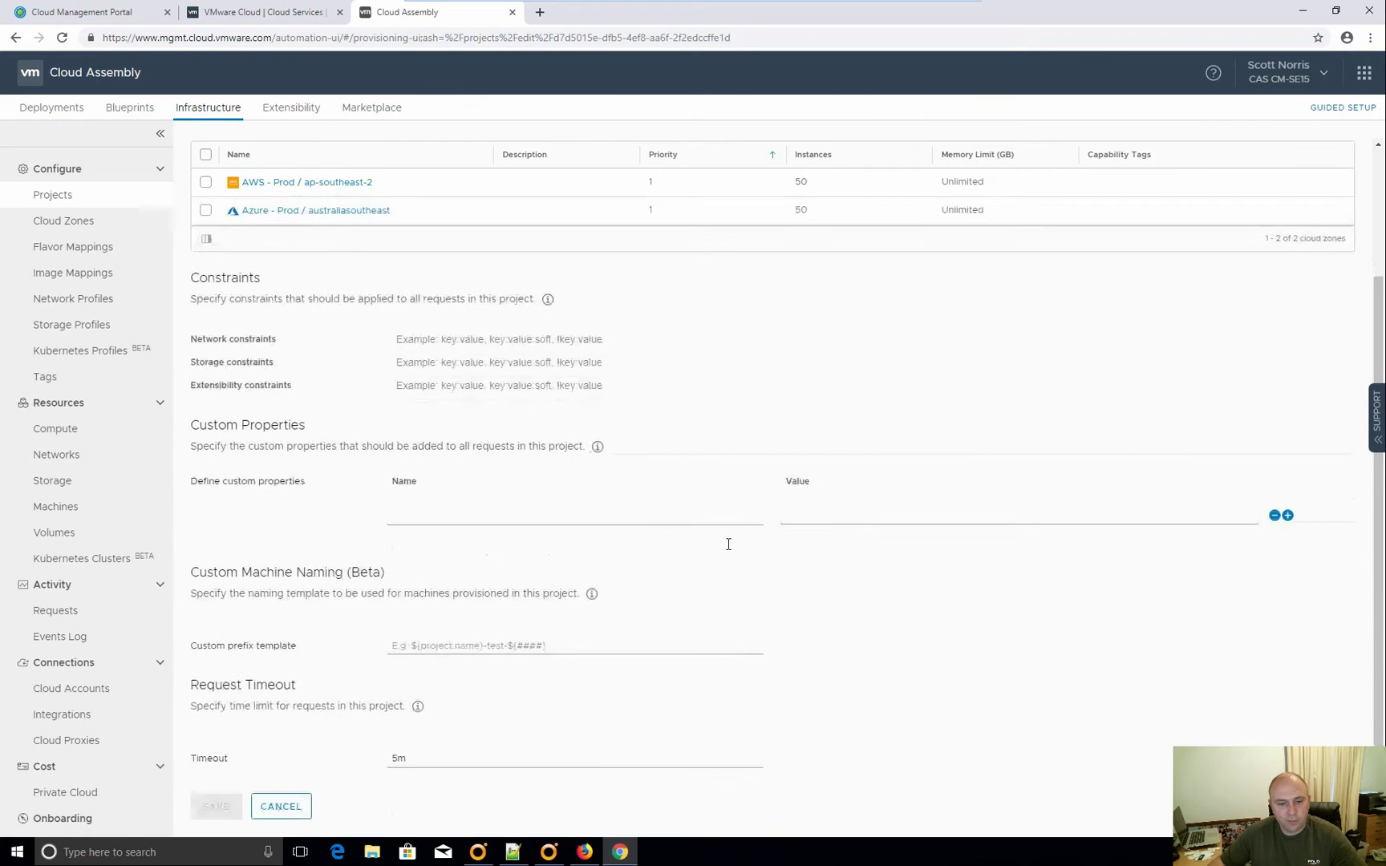
pyautogui.scroll(2, 729, 544)
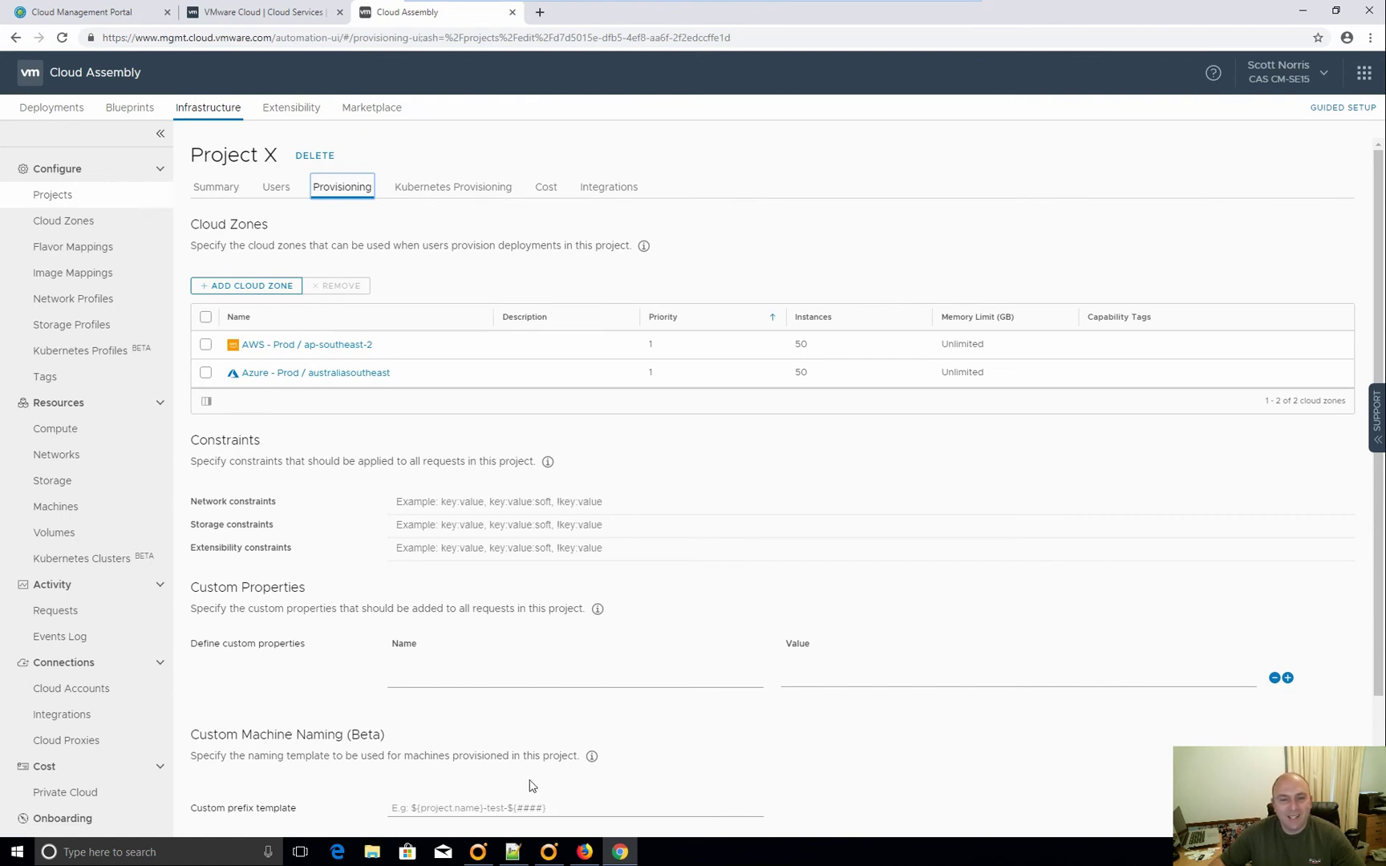
# Return to vRealize Orchestrator and scroll the workflow tree up to the CAS Automation folder
pyautogui.click(551, 862)
pyautogui.scroll(10, 340, 637)
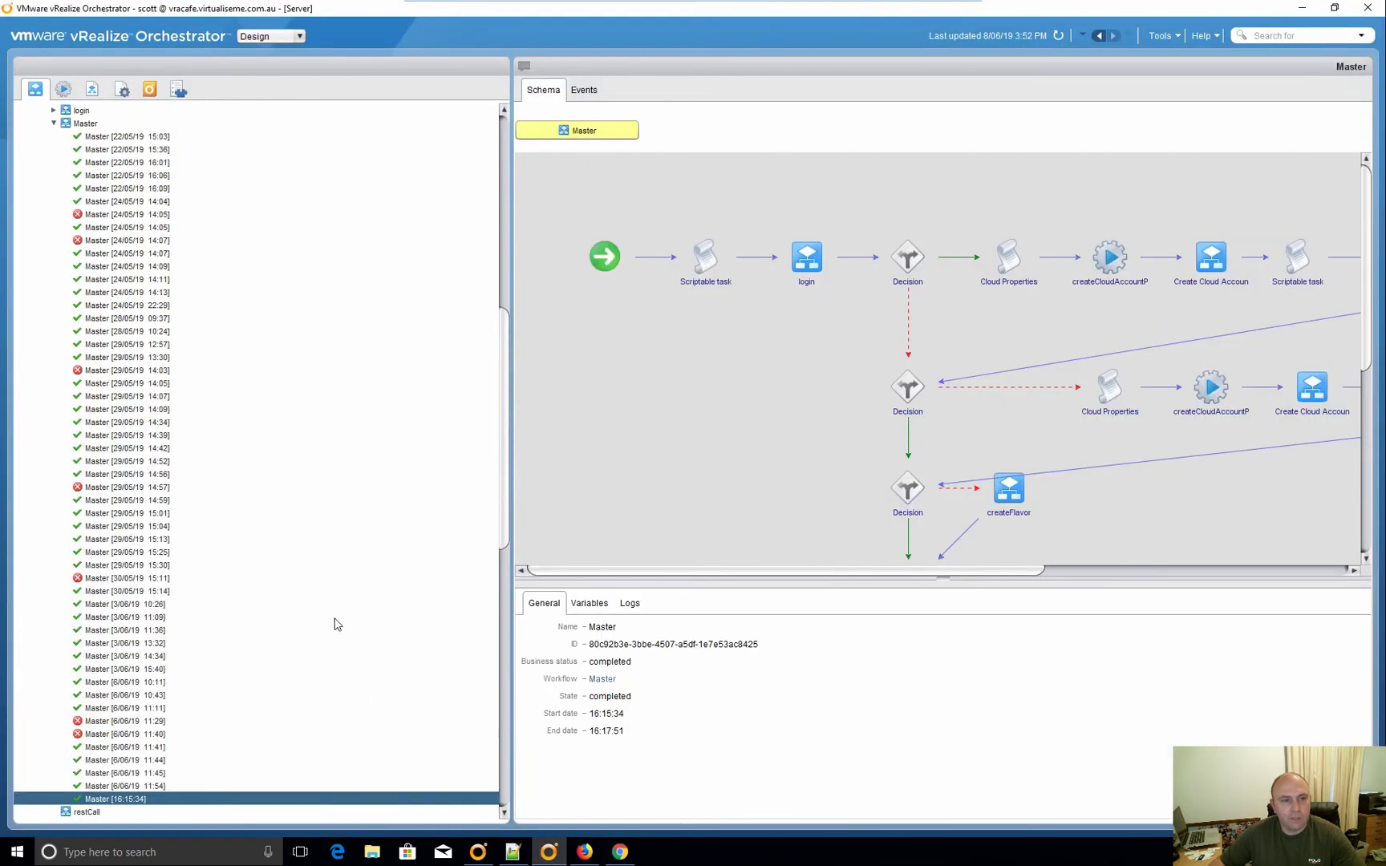
pyautogui.scroll(4, 328, 609)
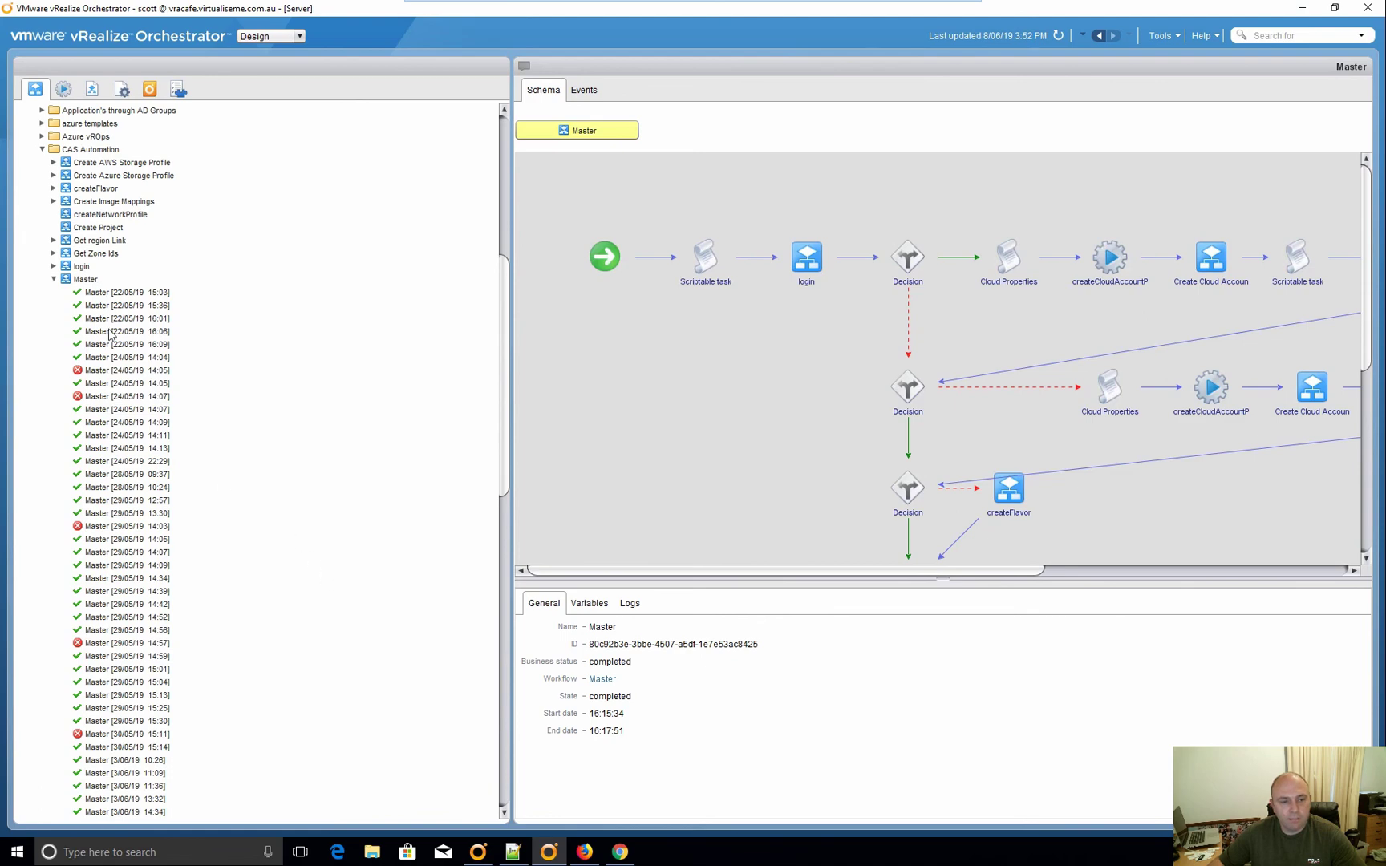
pyautogui.moveTo(588, 855)
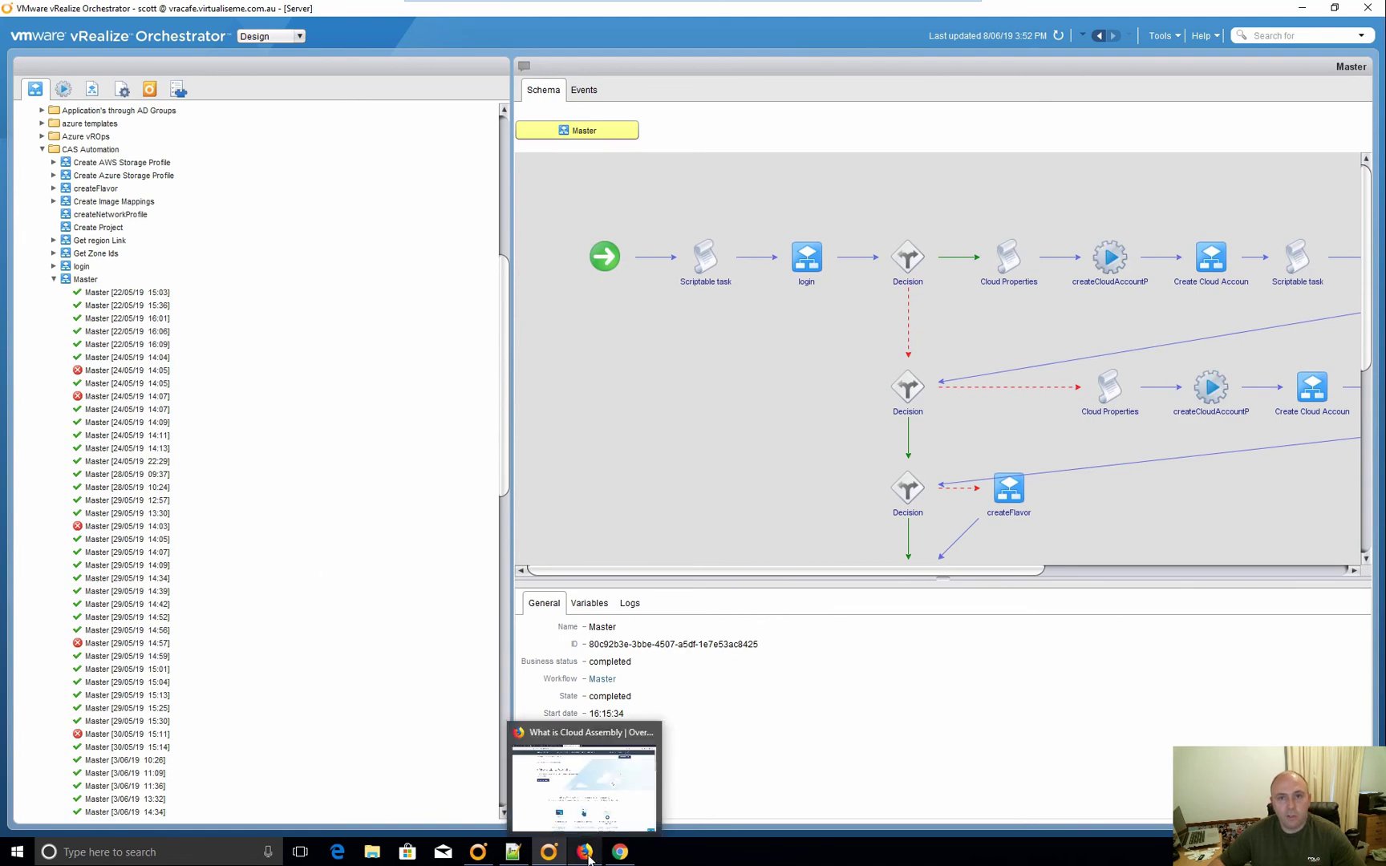